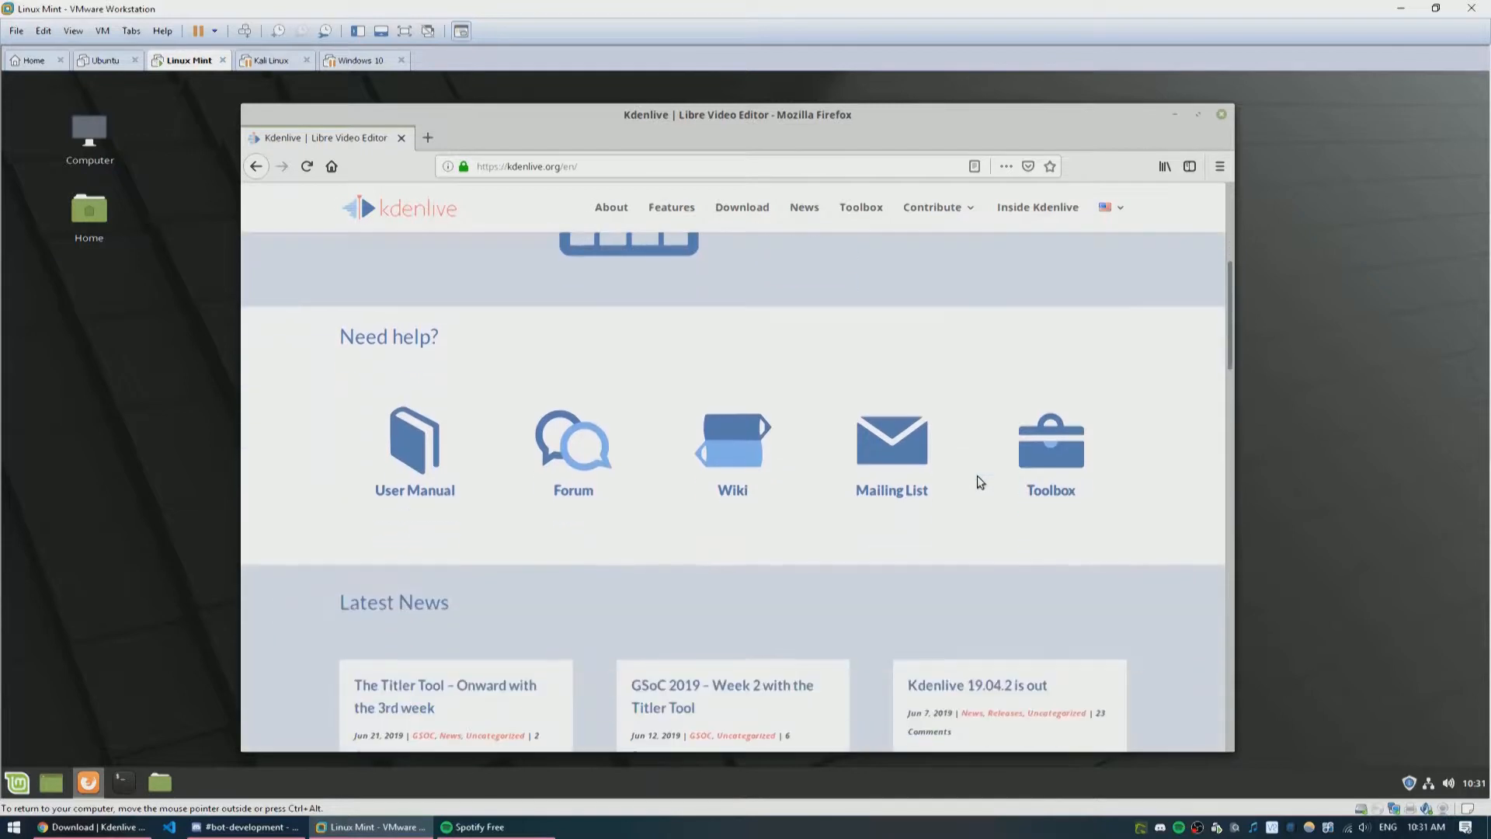
Step: Open a terminal, change to the Downloads folder and launch the Kdenlive AppImage from it
scroll(977, 470, up, 4)
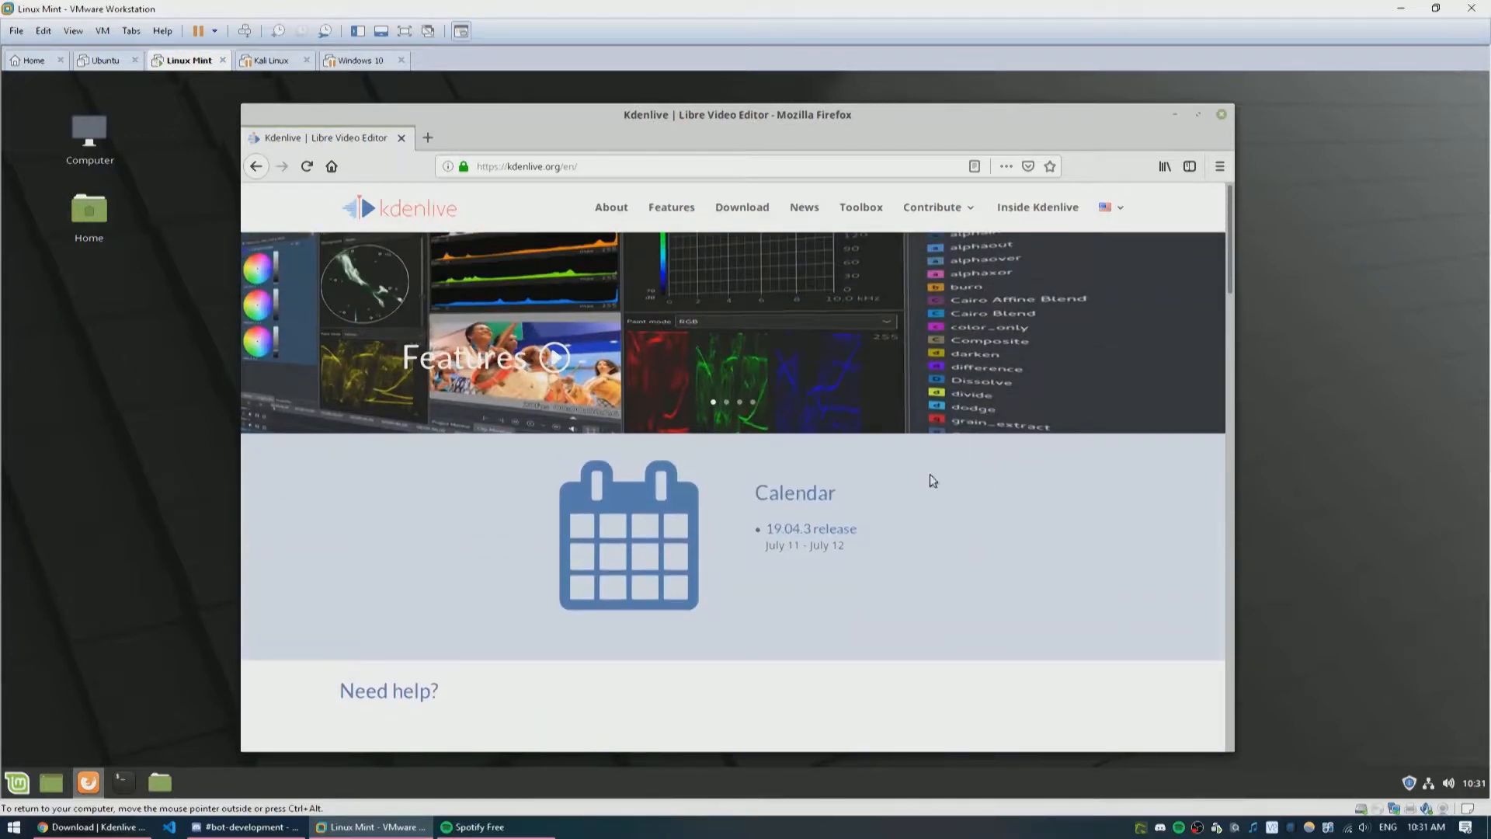
click(138, 775)
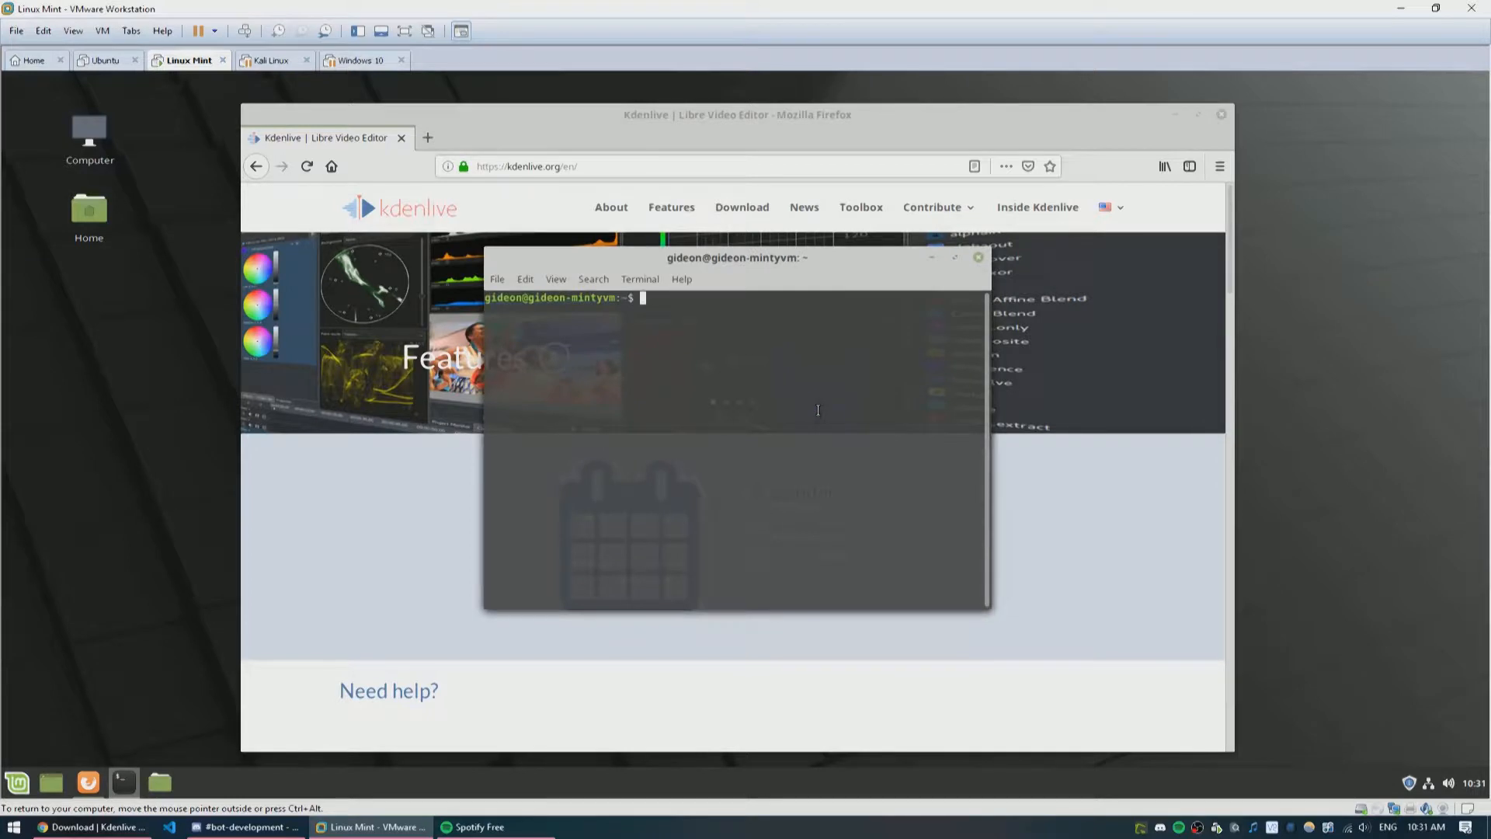
text(cd Downloads/)
key(Return)
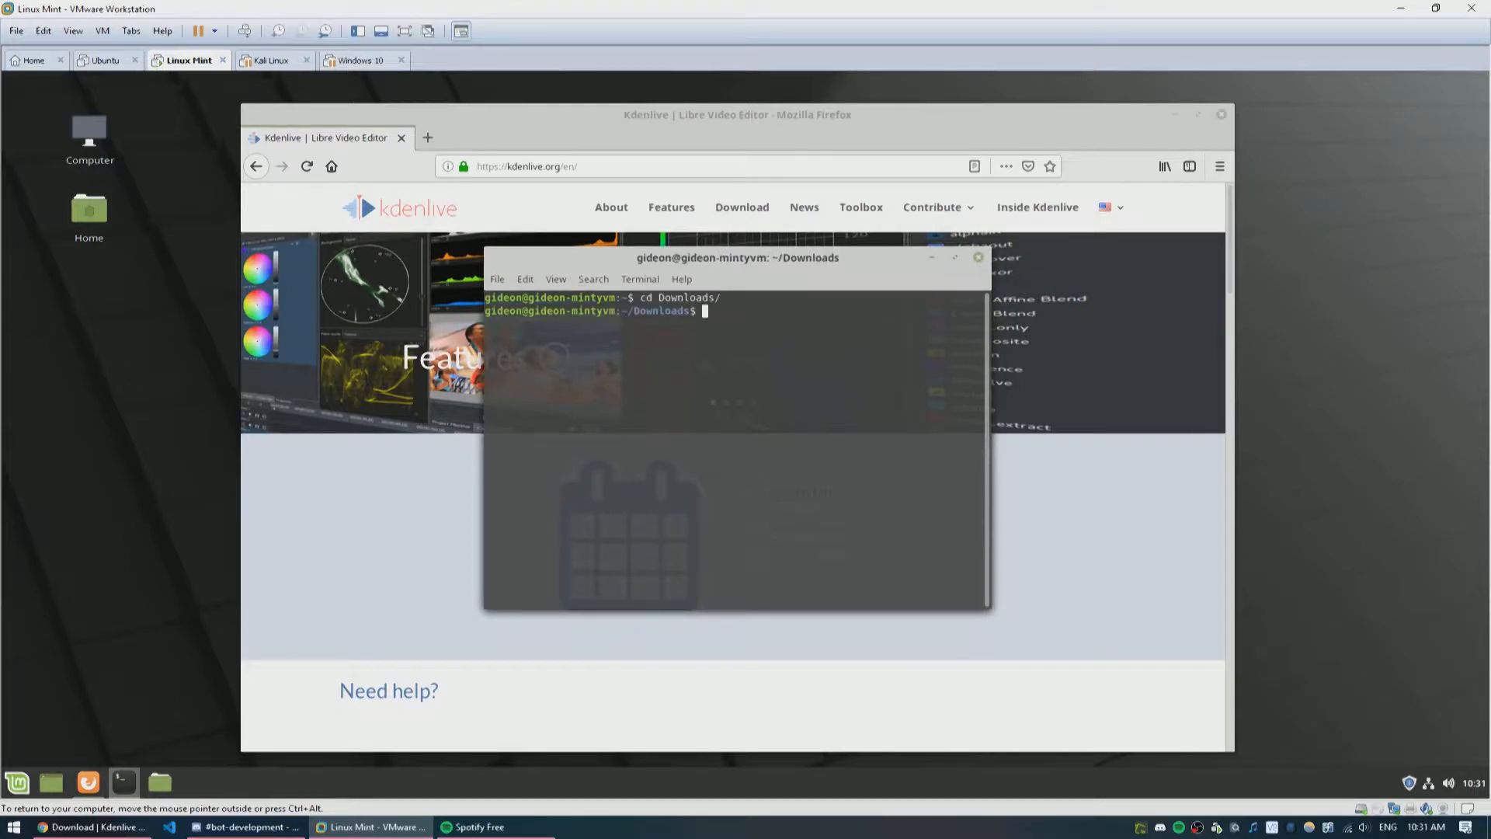
text(./k)
key(Tab)
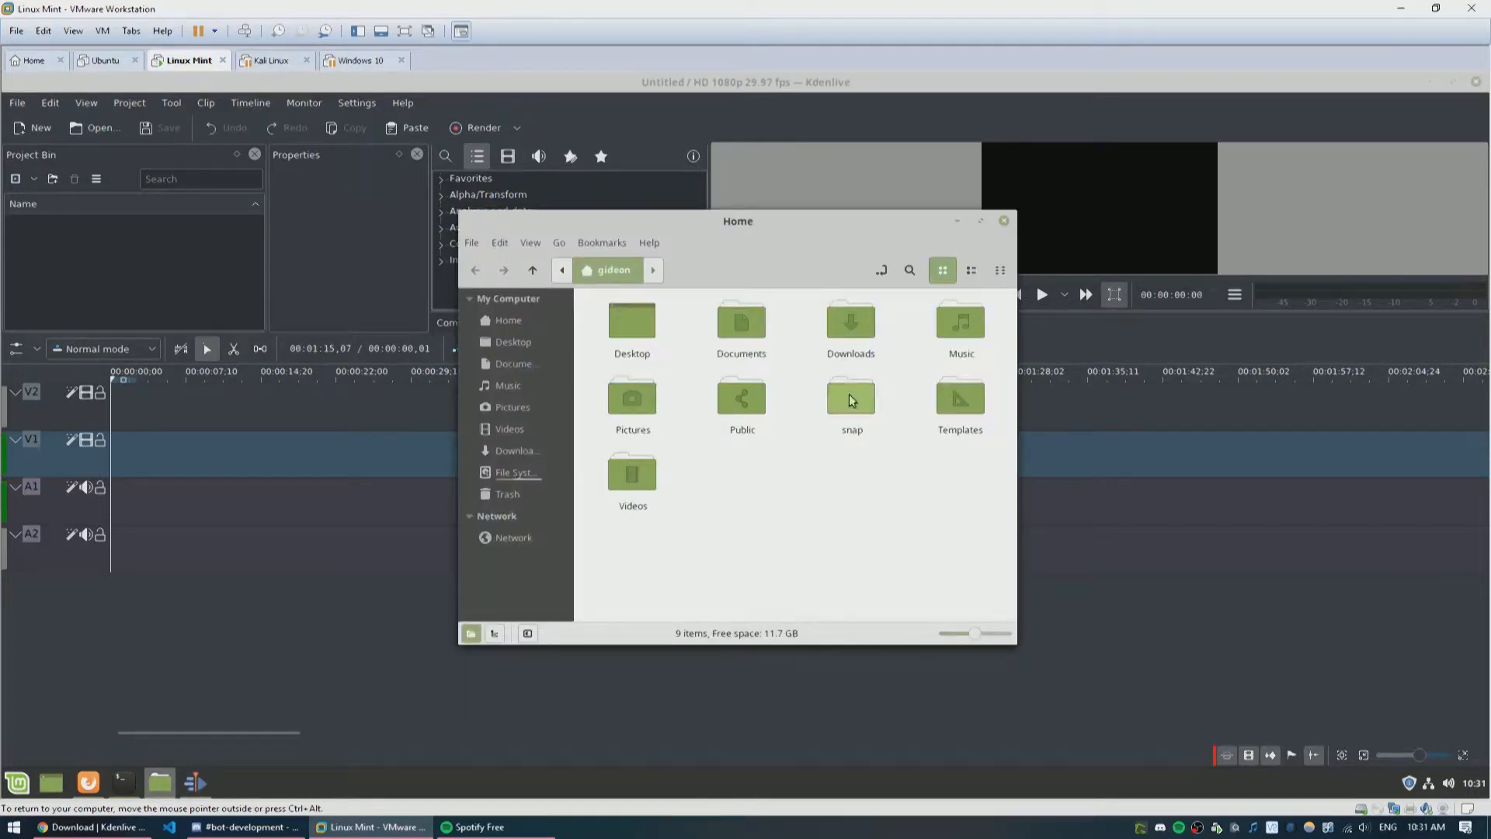
Step: Browse the file manager through File System to the mnt/hgfs shared folders directory
drag(837, 220, 1141, 241)
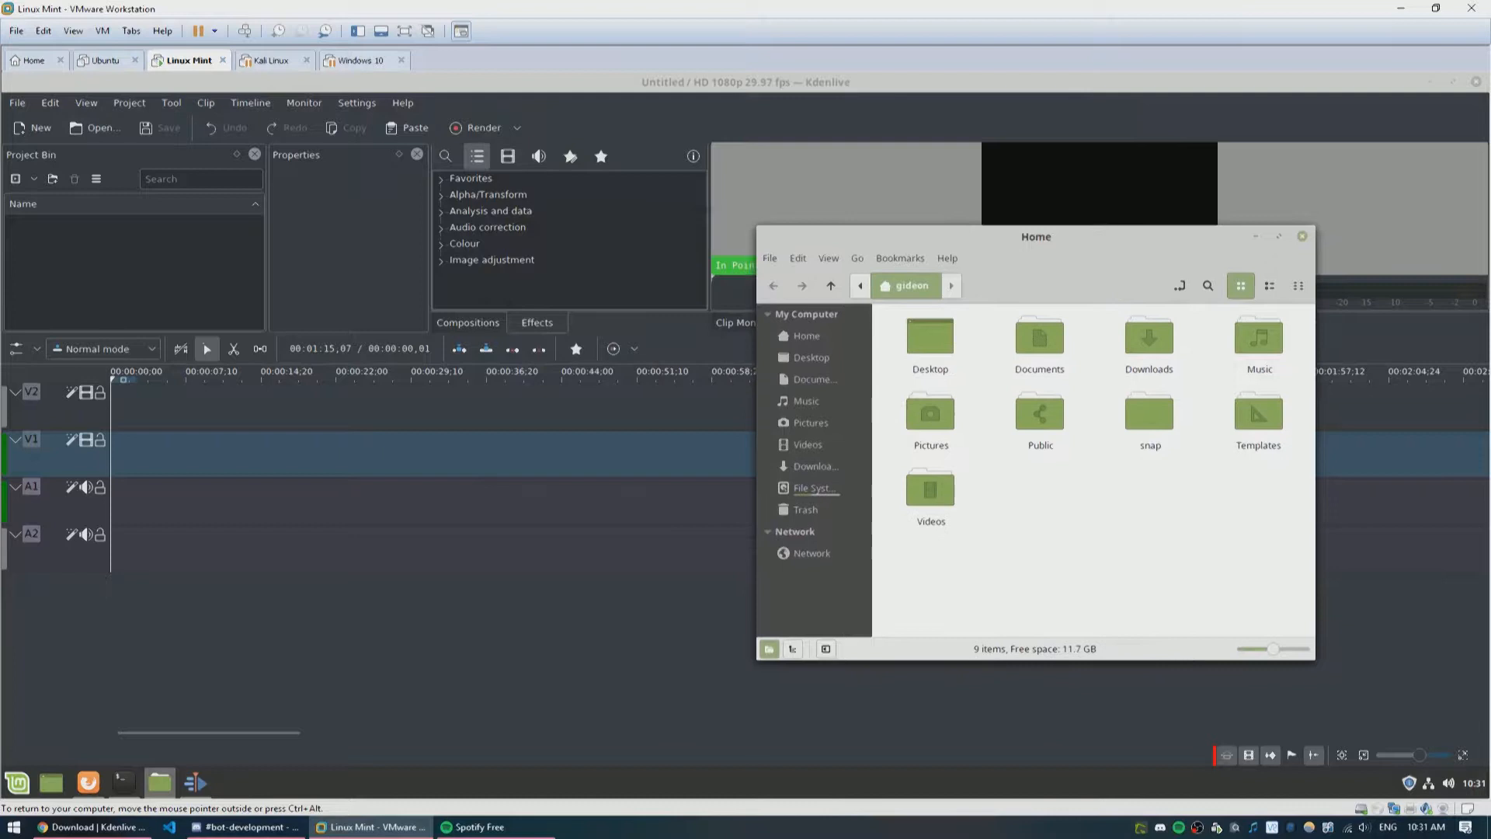
click(791, 488)
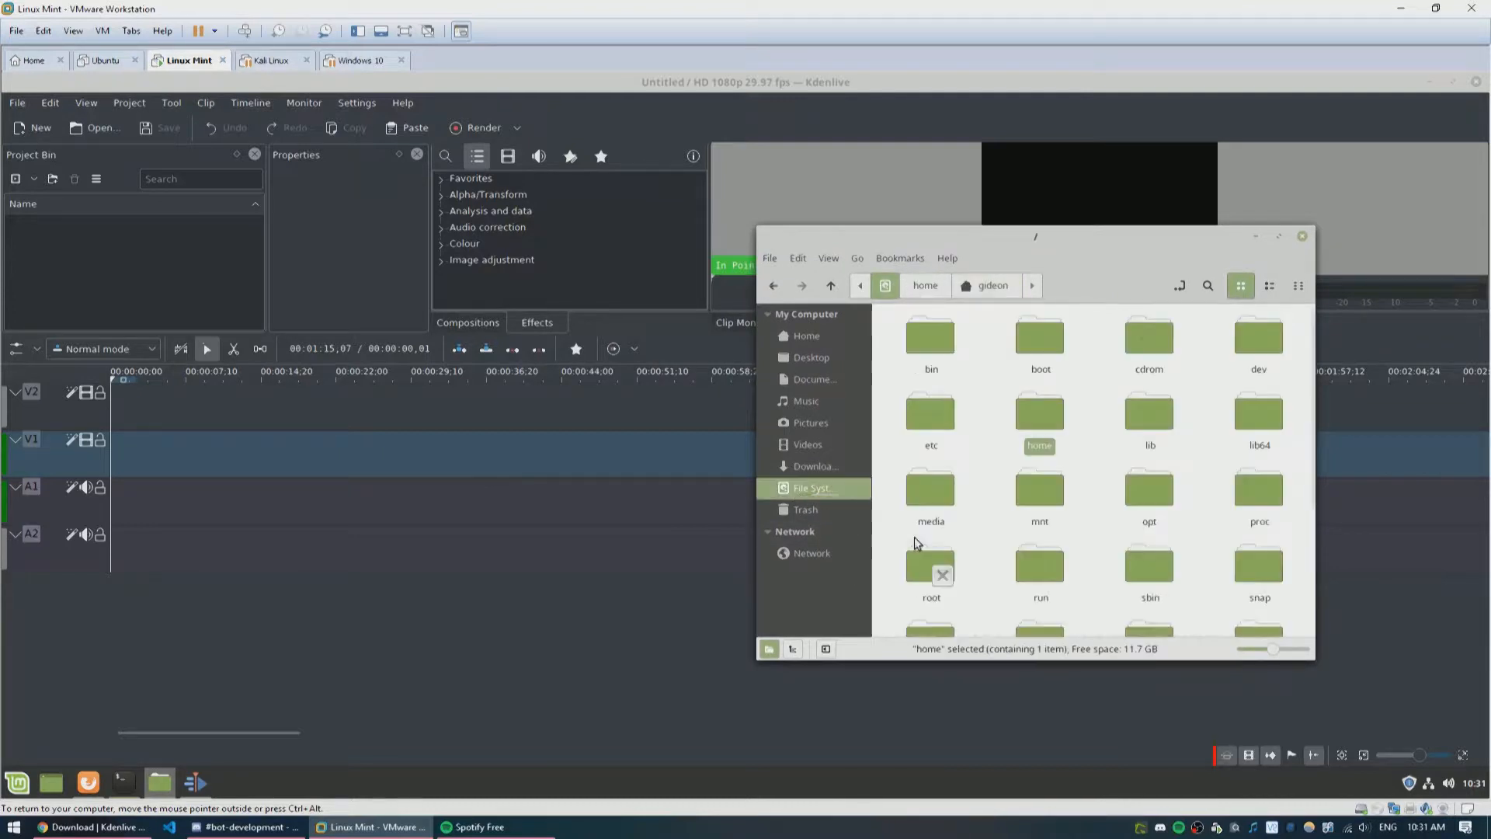
double_click(1055, 501)
double_click(935, 353)
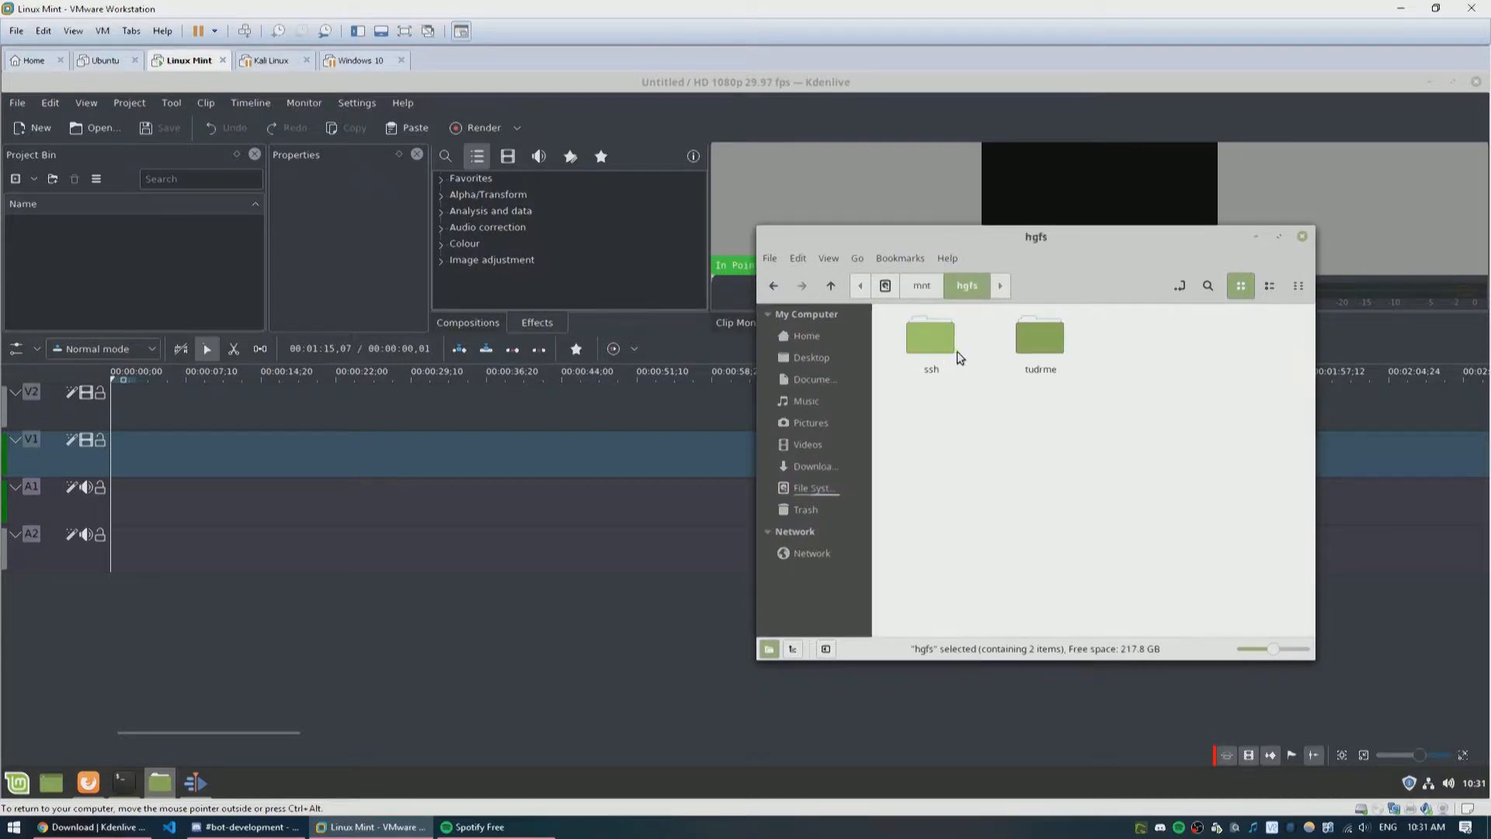
Step: Open the virtual machine settings' Shared Folders options and browse for a new host path for the Disney Vlog folder
click(102, 31)
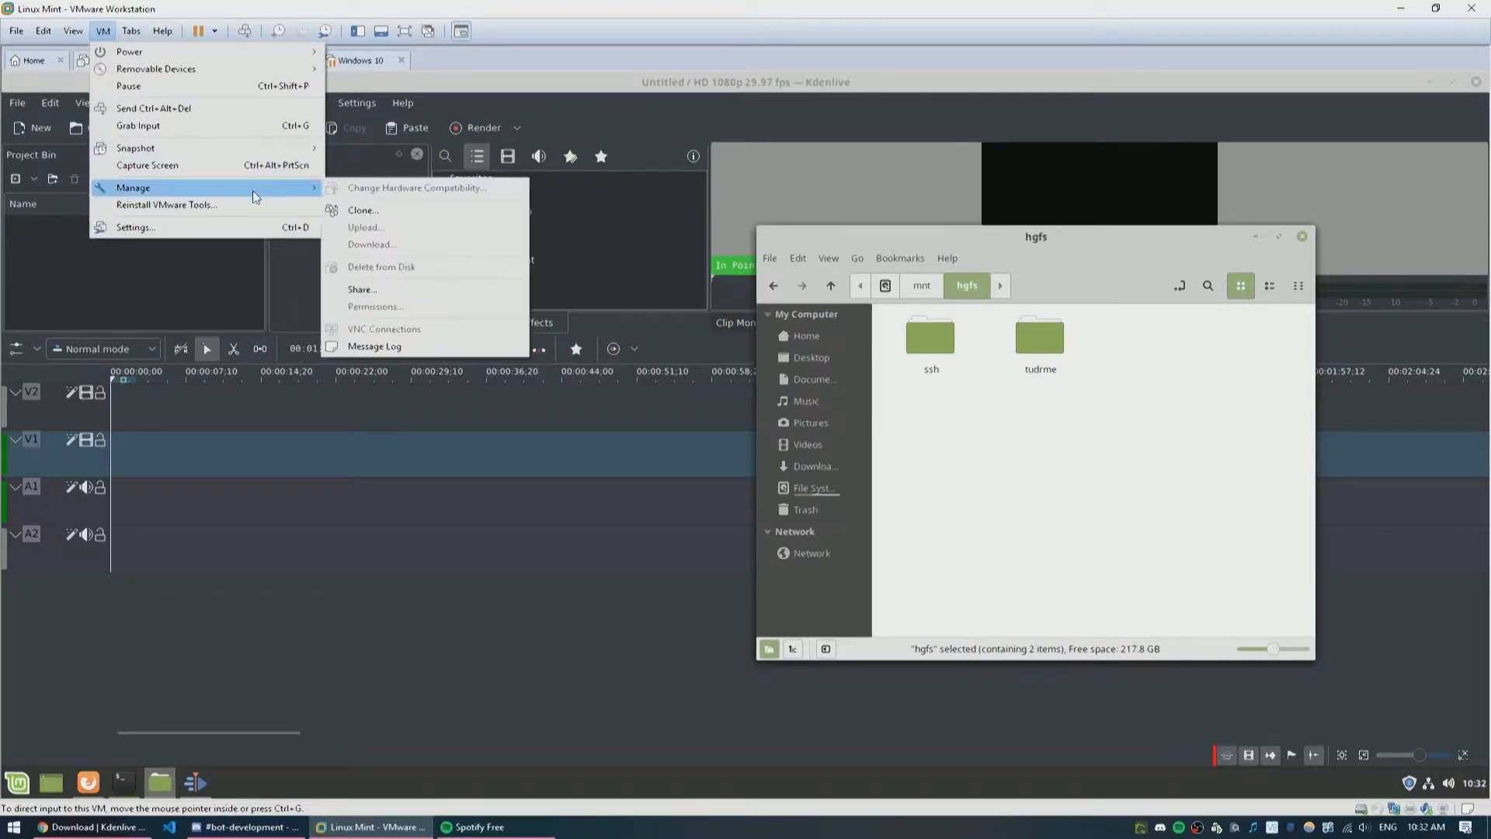
click(261, 226)
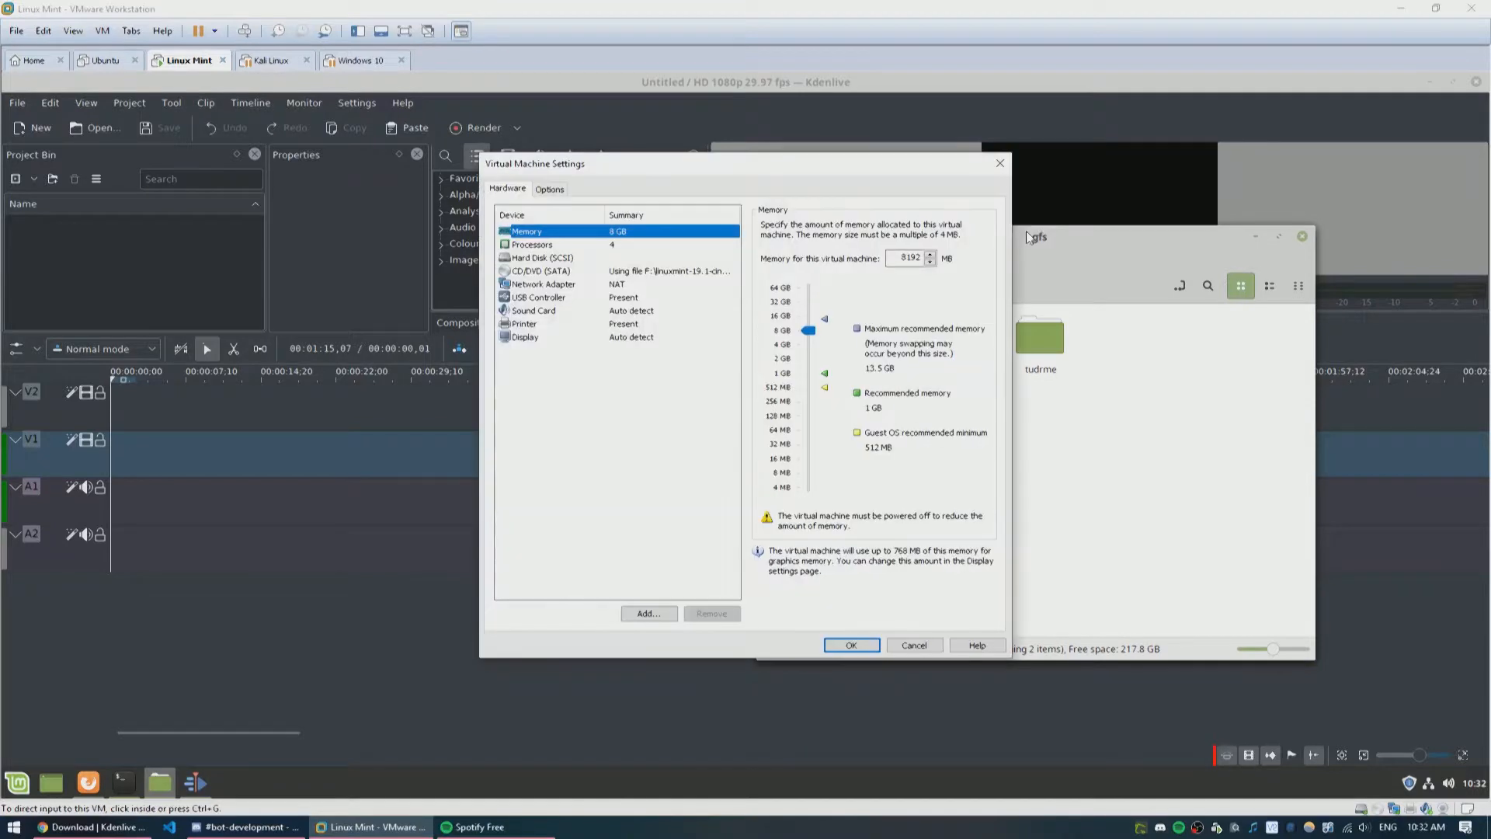
click(561, 190)
click(622, 257)
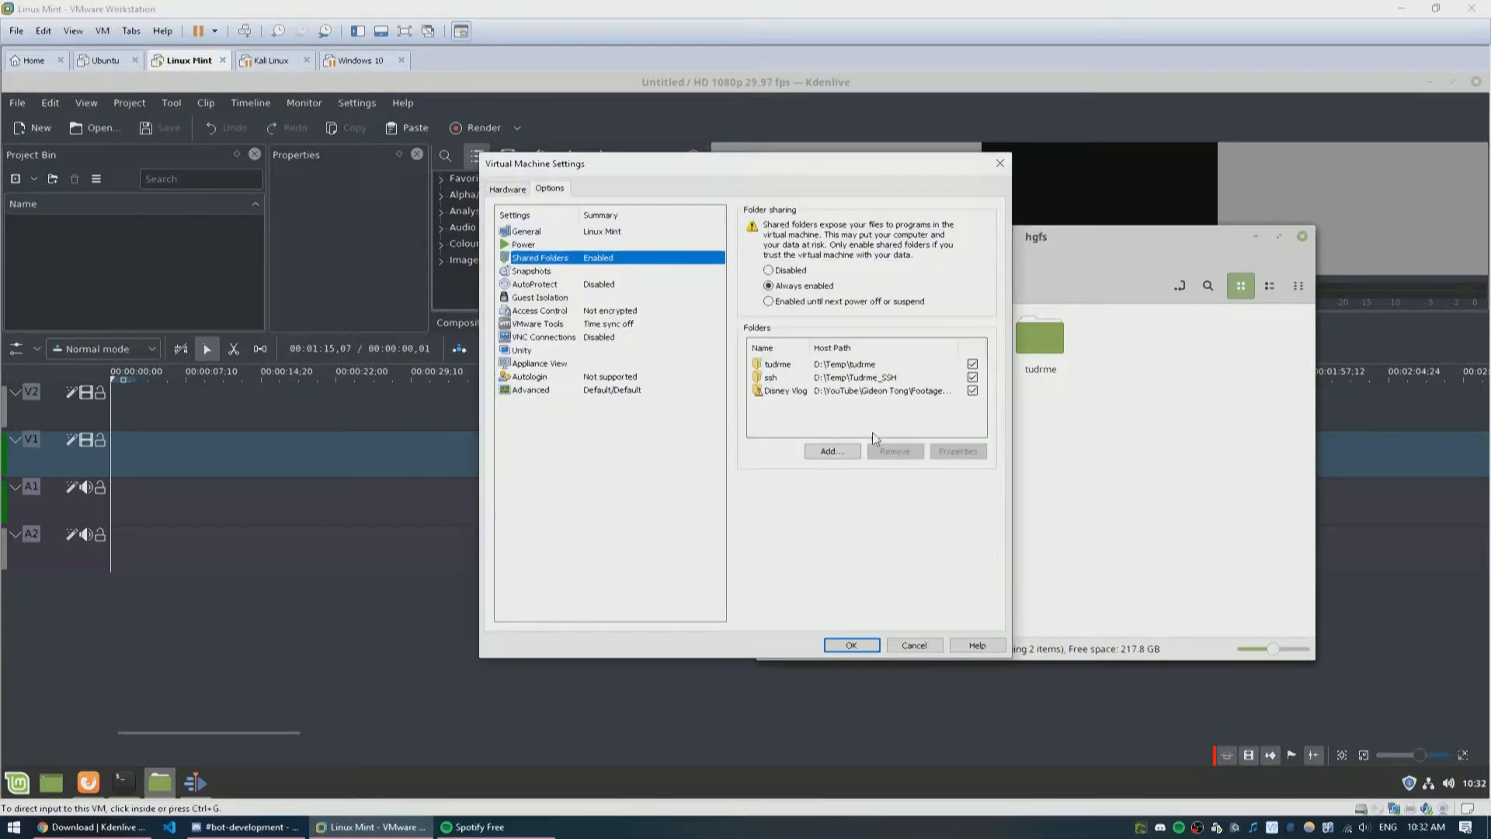
click(881, 395)
double_click(882, 395)
click(812, 404)
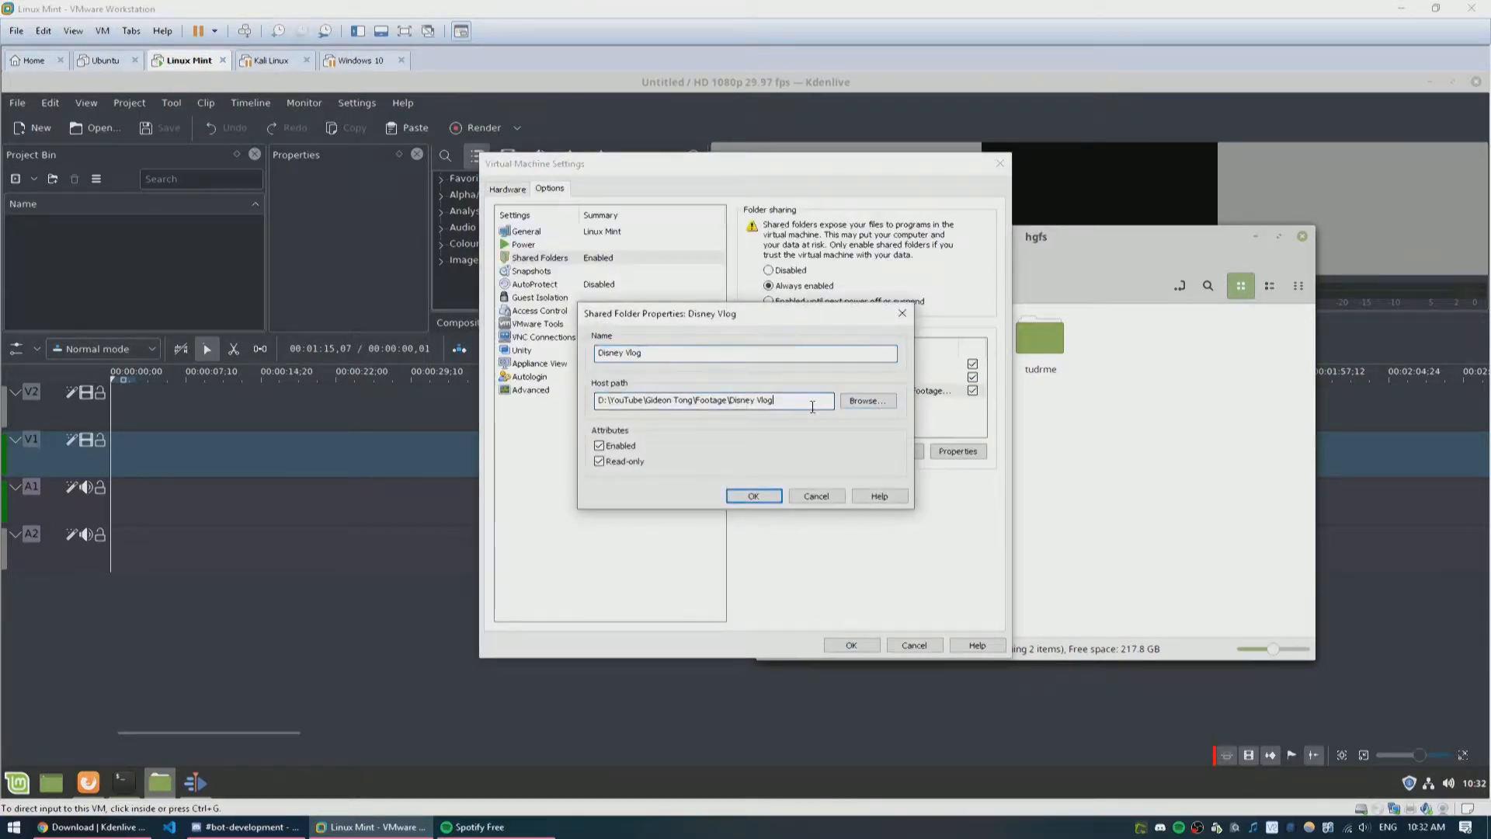
click(858, 404)
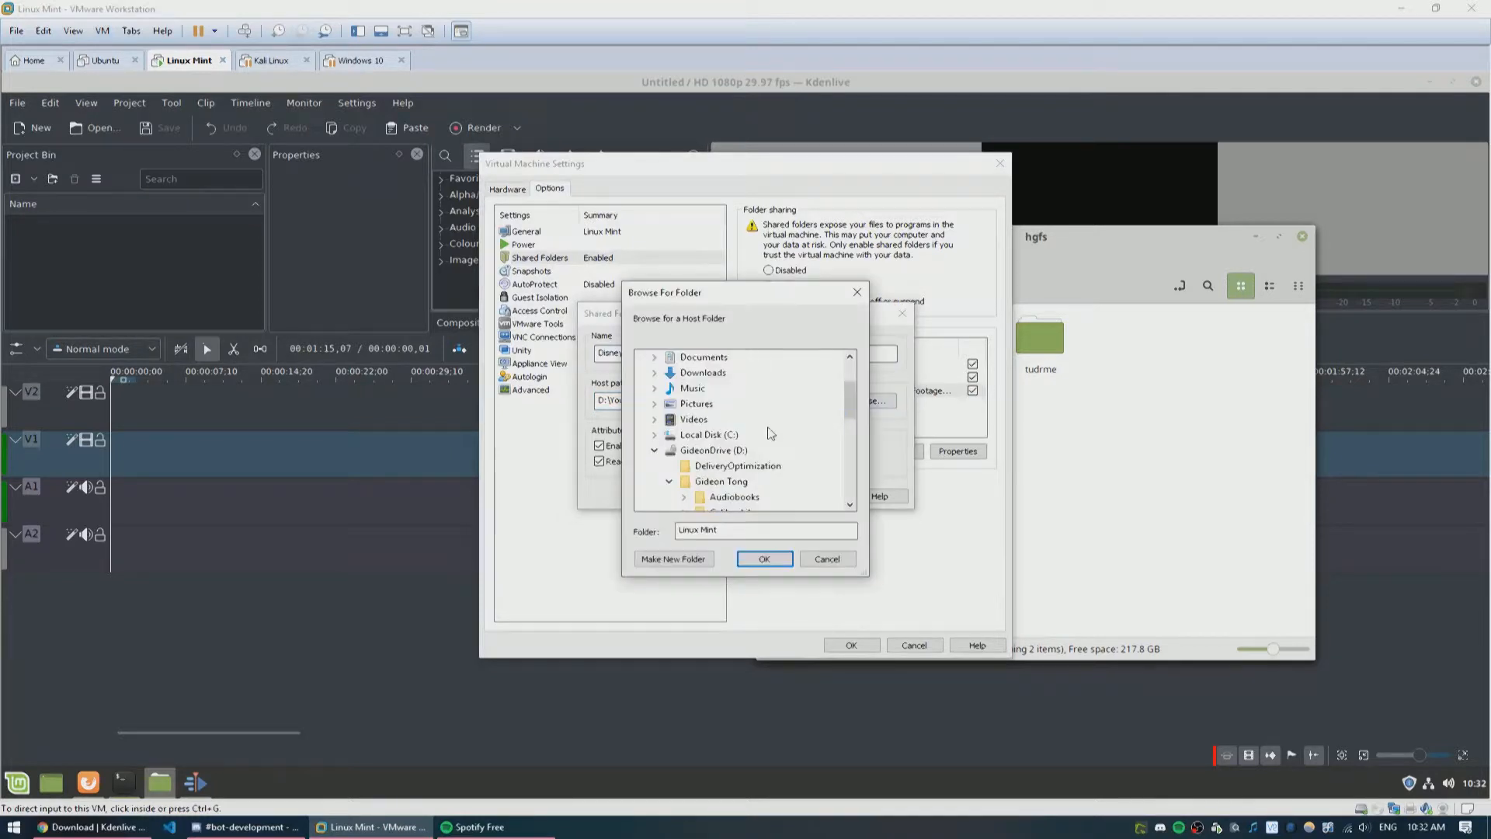
Step: Set the Disney Vlog shared folder's host path to Footage > Vlogs > Disney Grad Nite Vlog and apply the settings
scroll(692, 427, down, 5)
scroll(710, 431, up, 10)
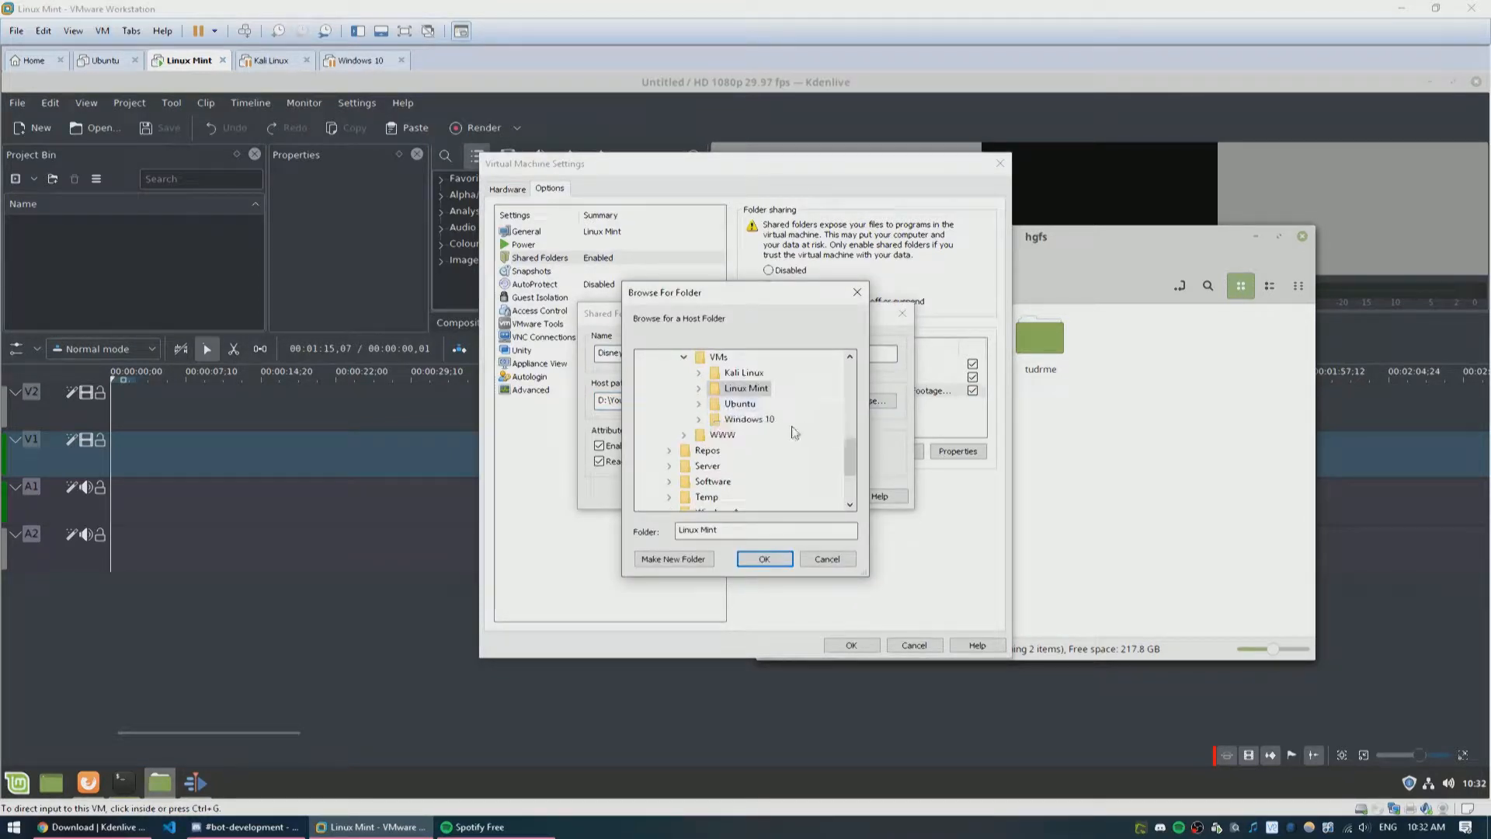
scroll(707, 459, down, 10)
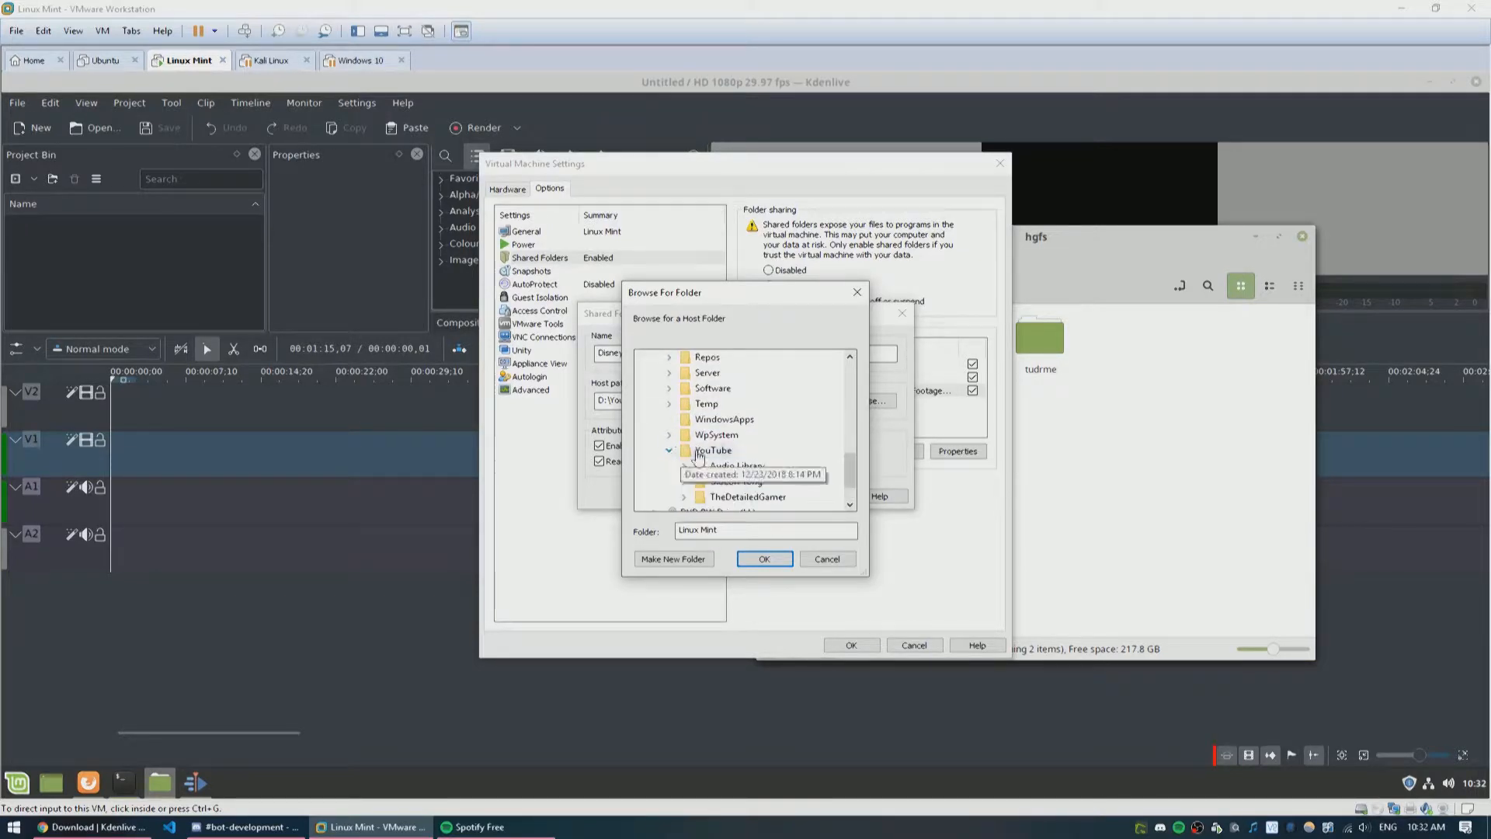
click(669, 450)
click(683, 435)
click(700, 388)
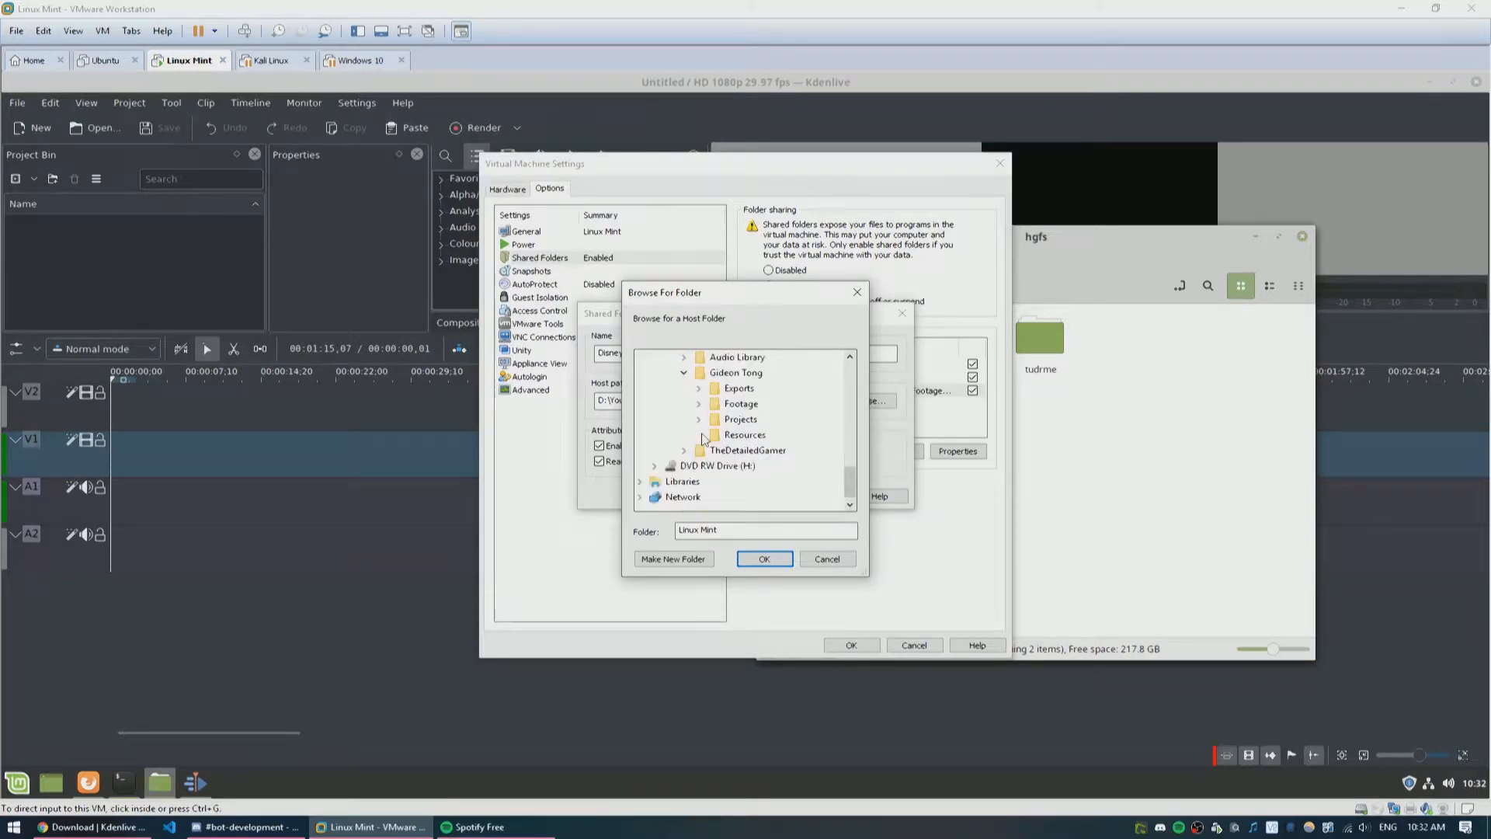
click(713, 496)
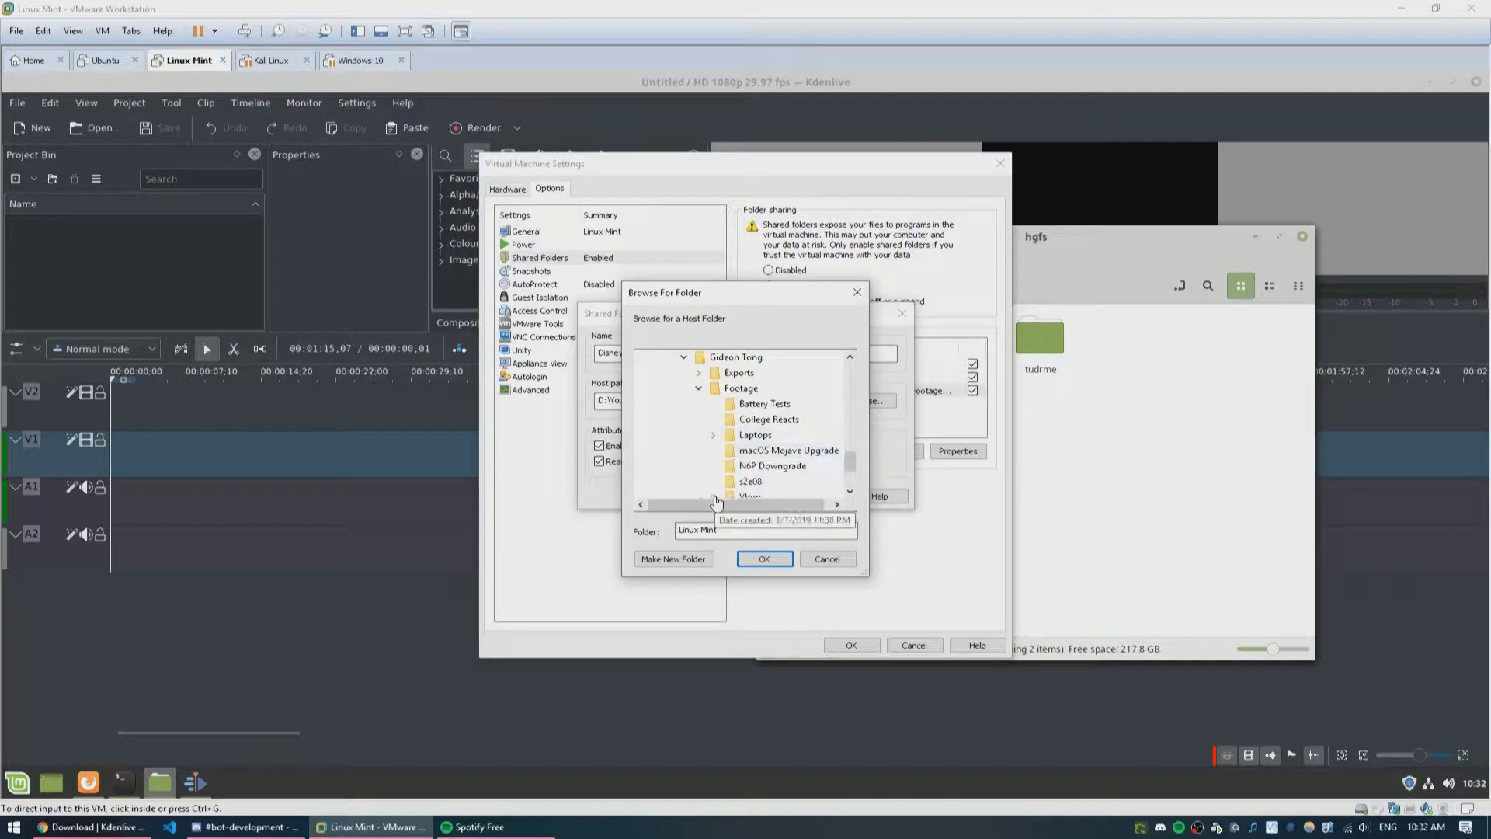
click(798, 435)
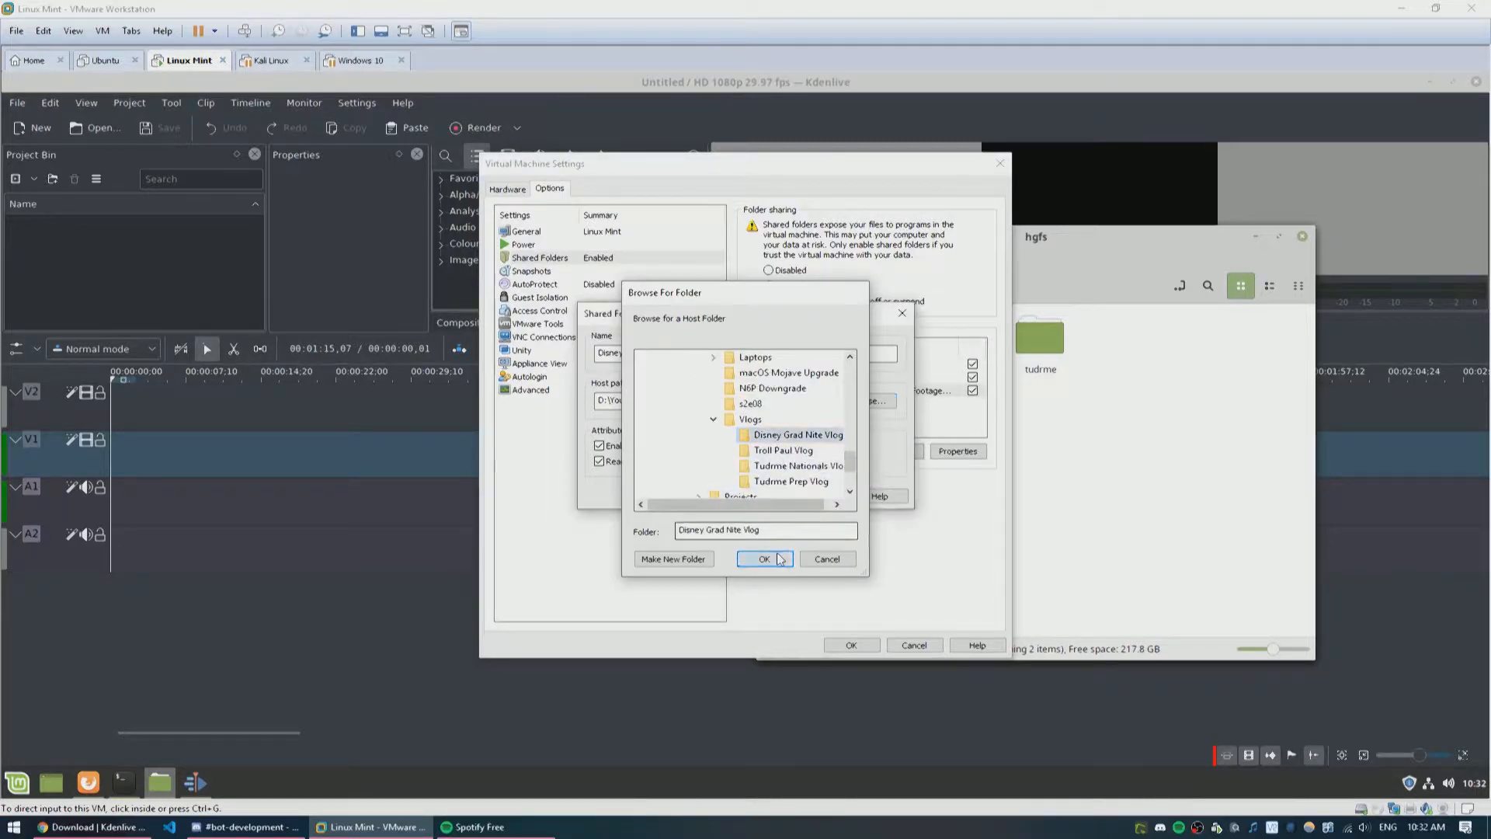
click(780, 558)
click(750, 493)
click(851, 645)
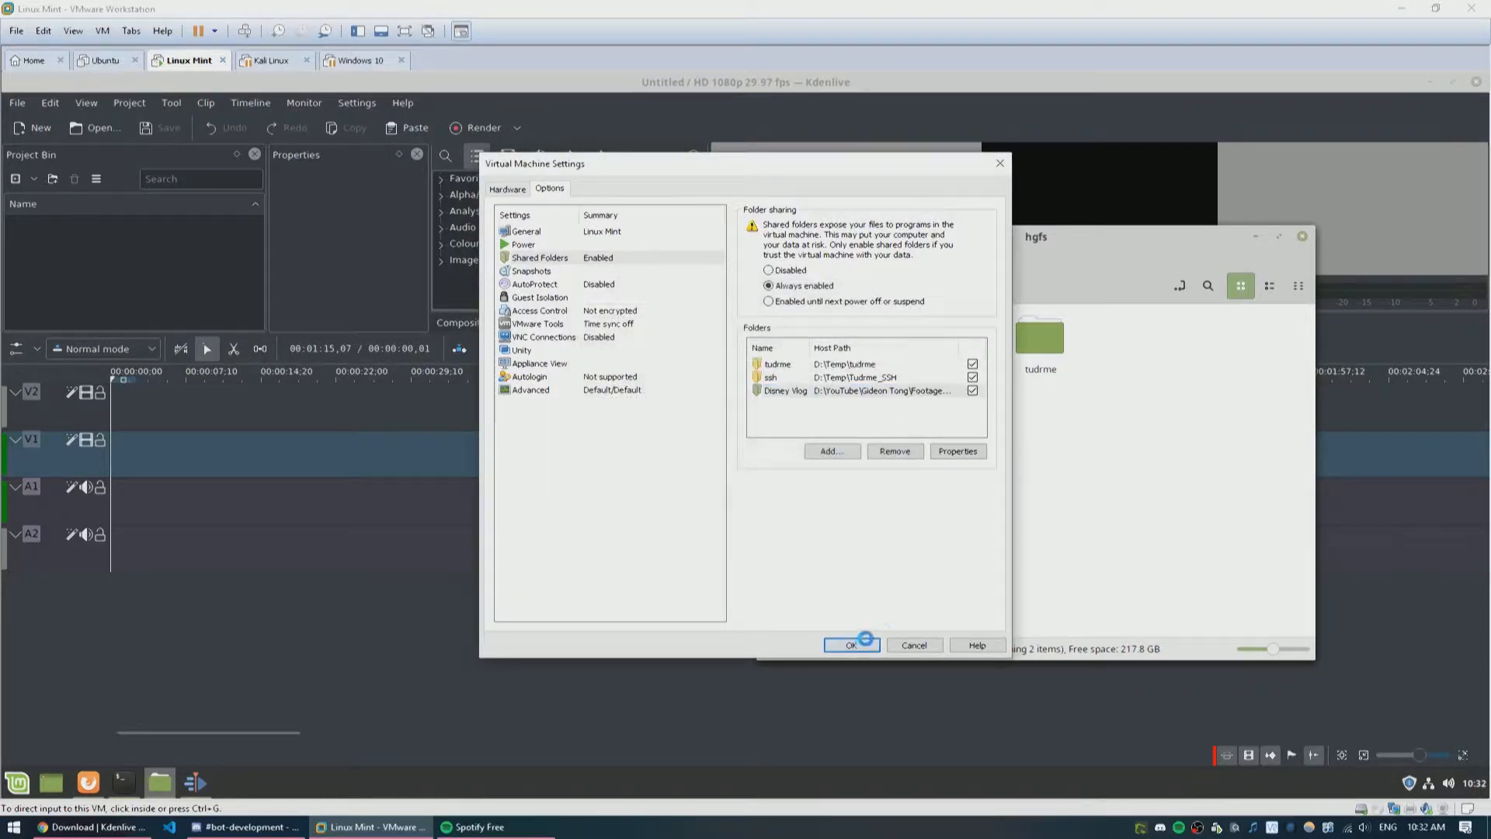
Step: Refresh the hgfs directory and open the Disney Vlog folder
right_click(1125, 507)
click(1125, 505)
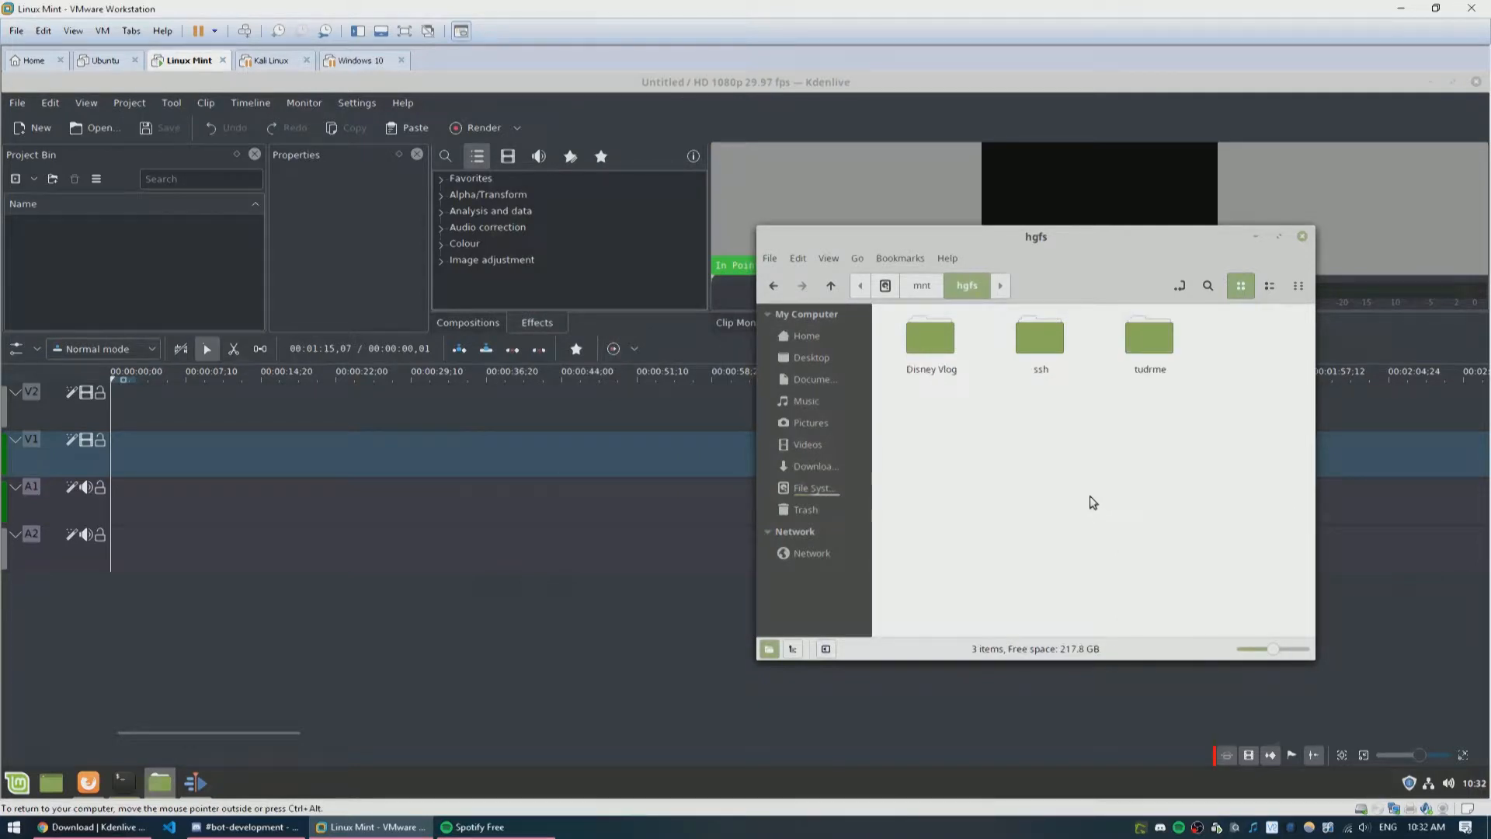
double_click(952, 347)
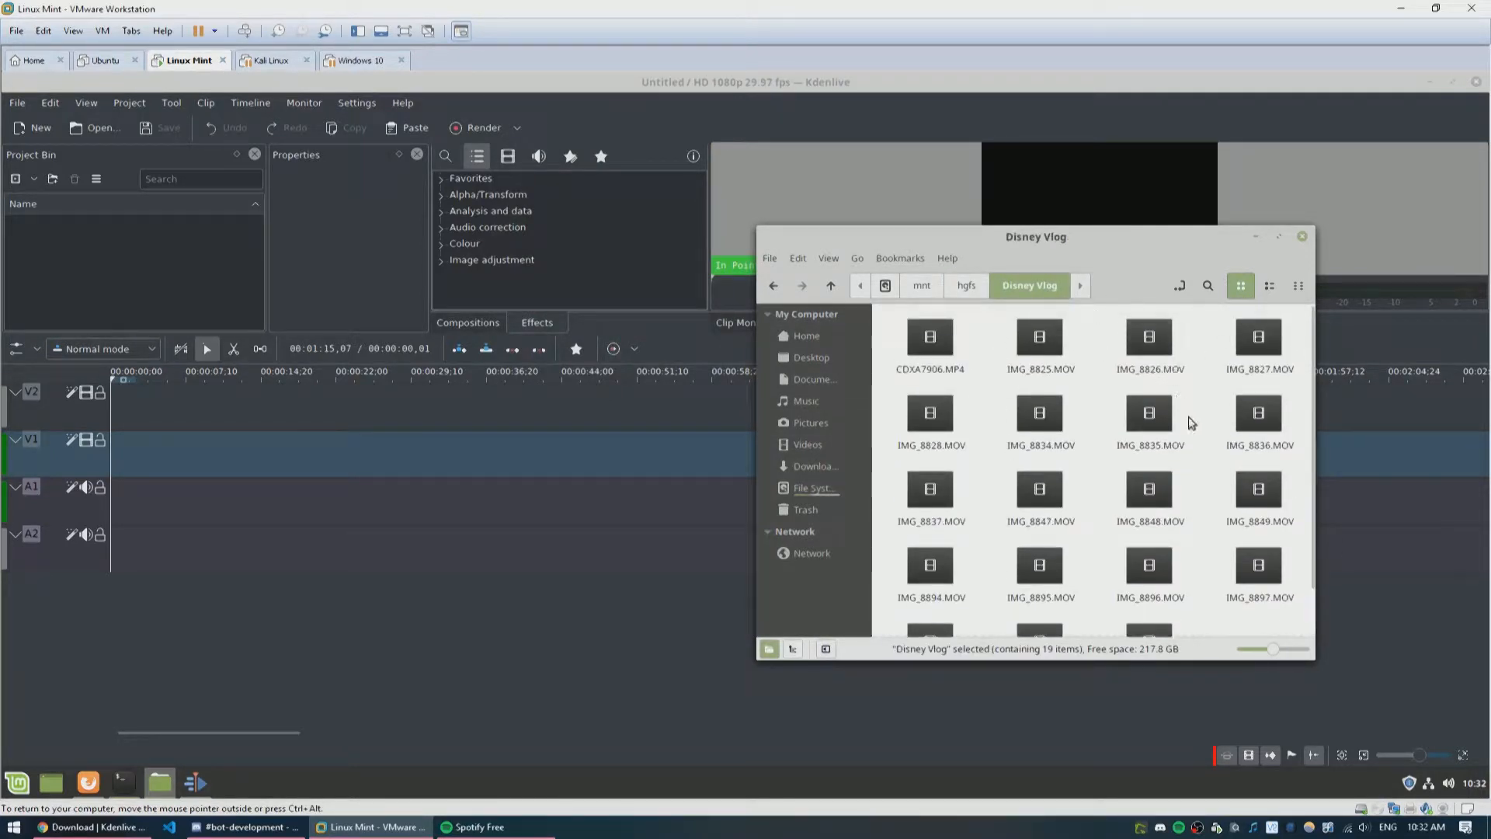
scroll(1189, 419, down, 1)
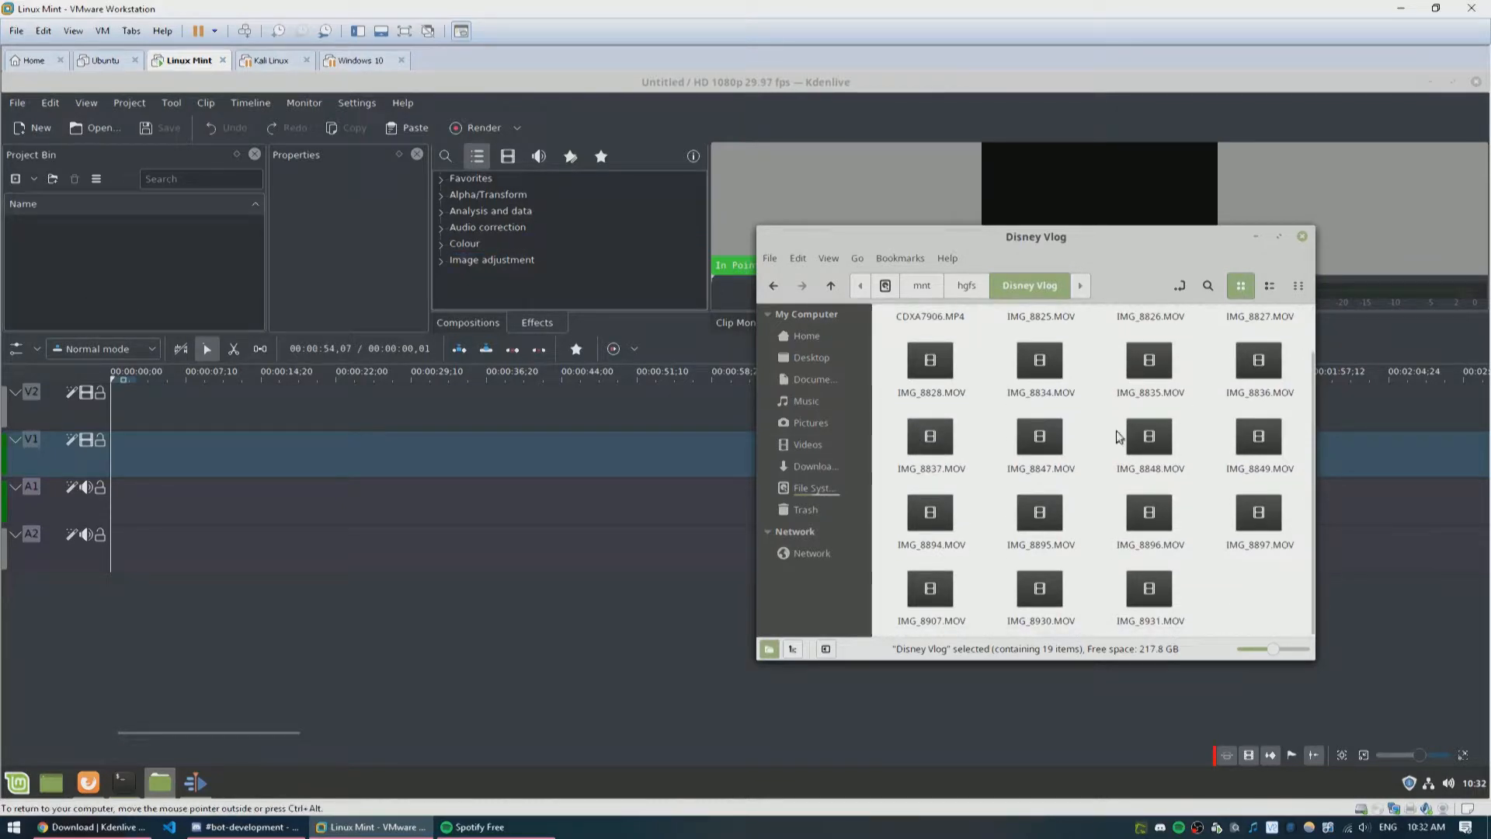
Step: Select all clips in the Disney Vlog folder and import them into the Kdenlive project bin
key(ctrl+a)
drag(1109, 479, 244, 292)
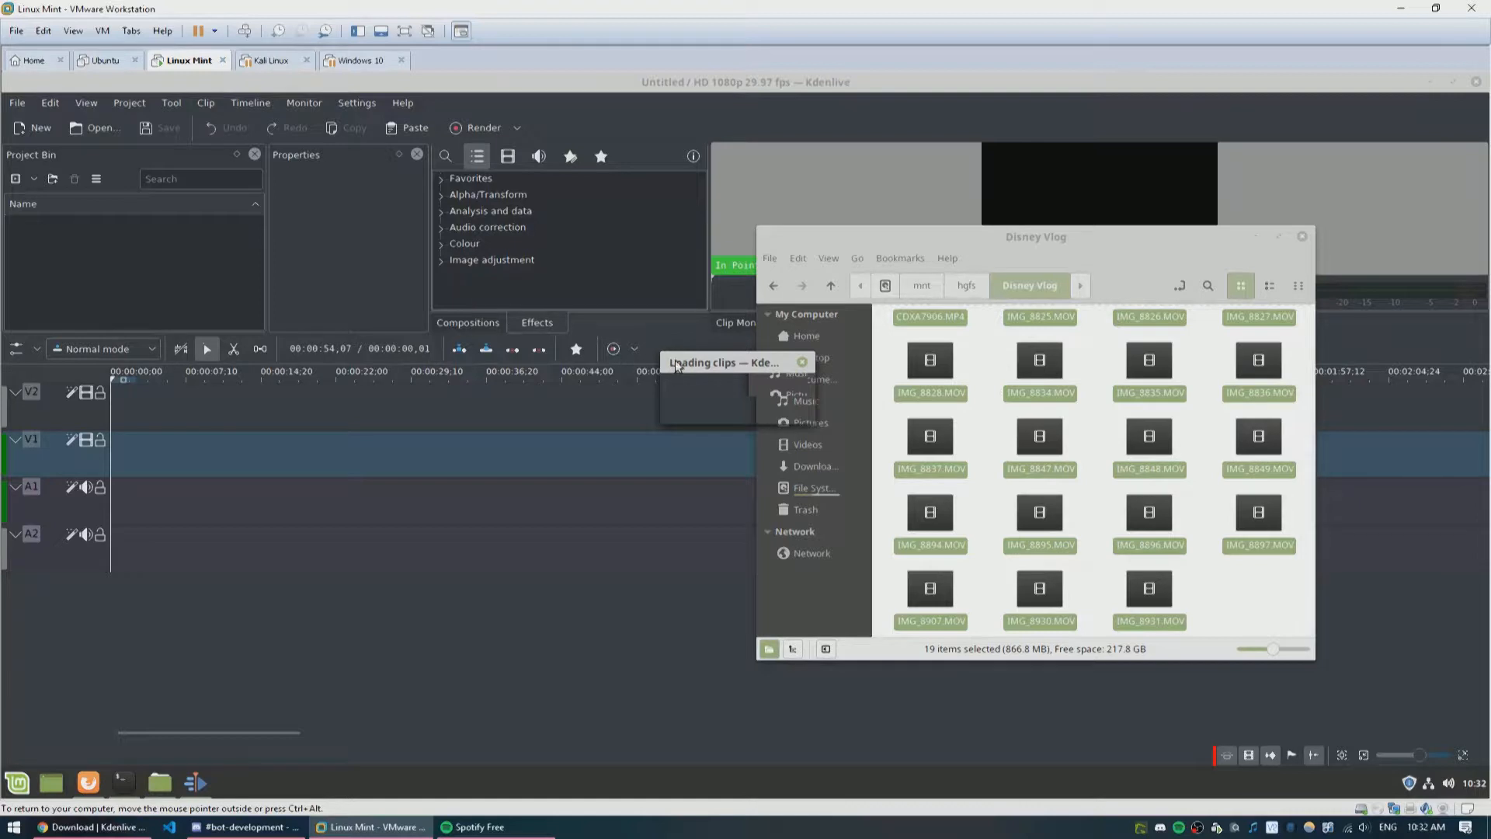
click(696, 367)
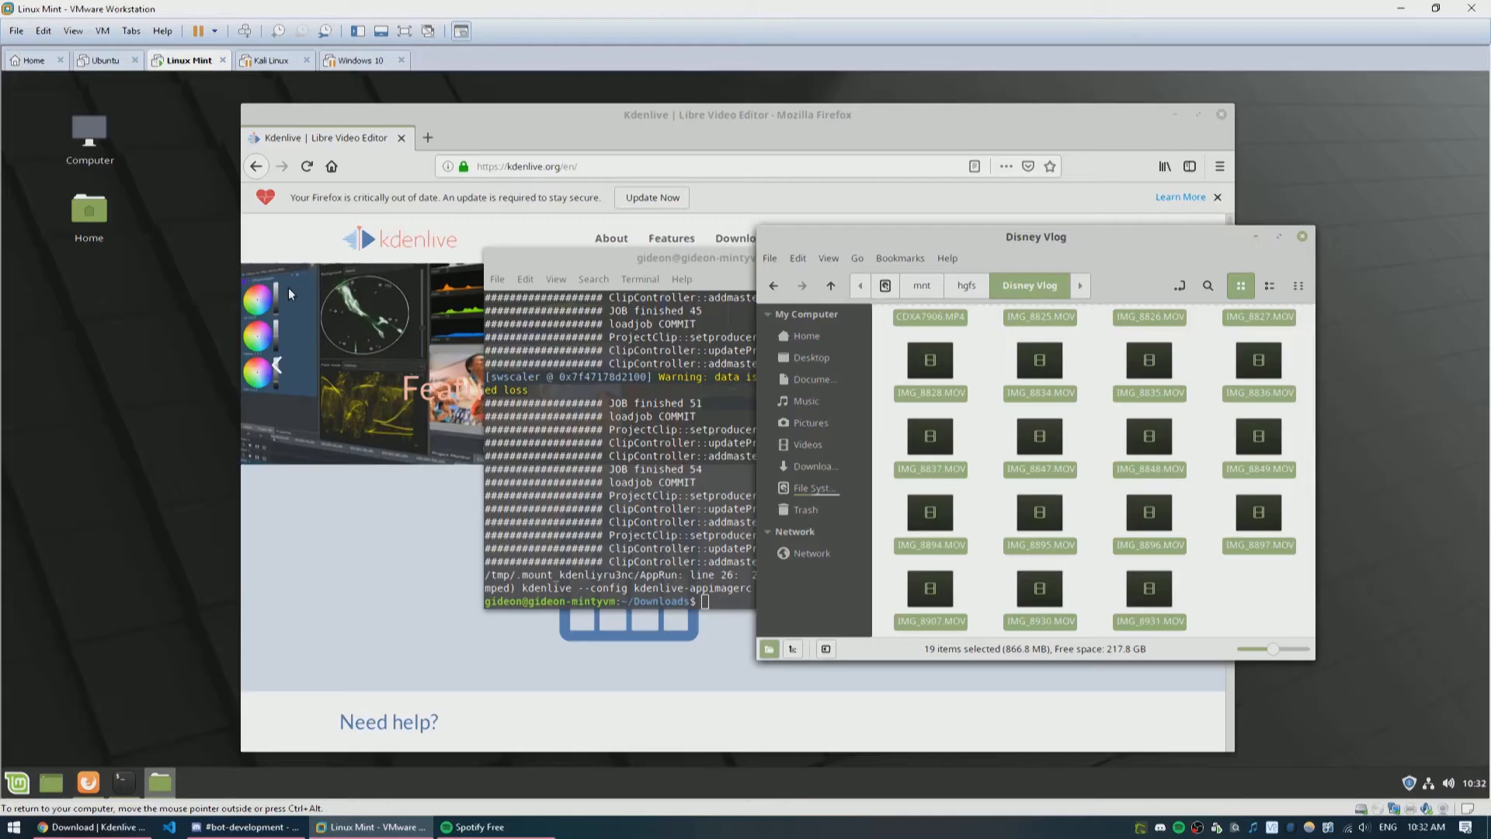
Step: Relaunch Kdenlive from the terminal by rerunning the previous command
click(609, 475)
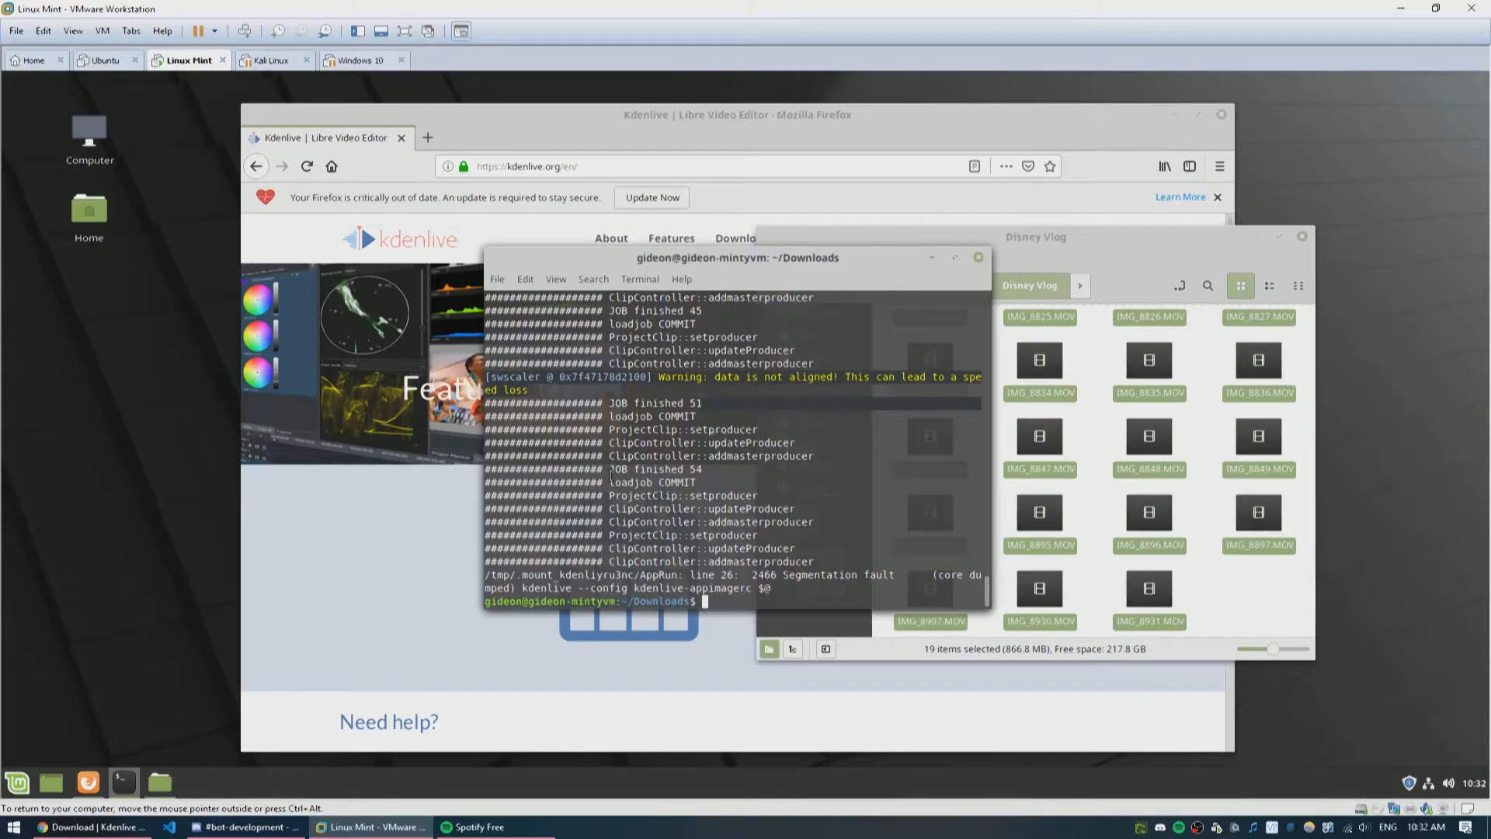
key(Up)
key(Return)
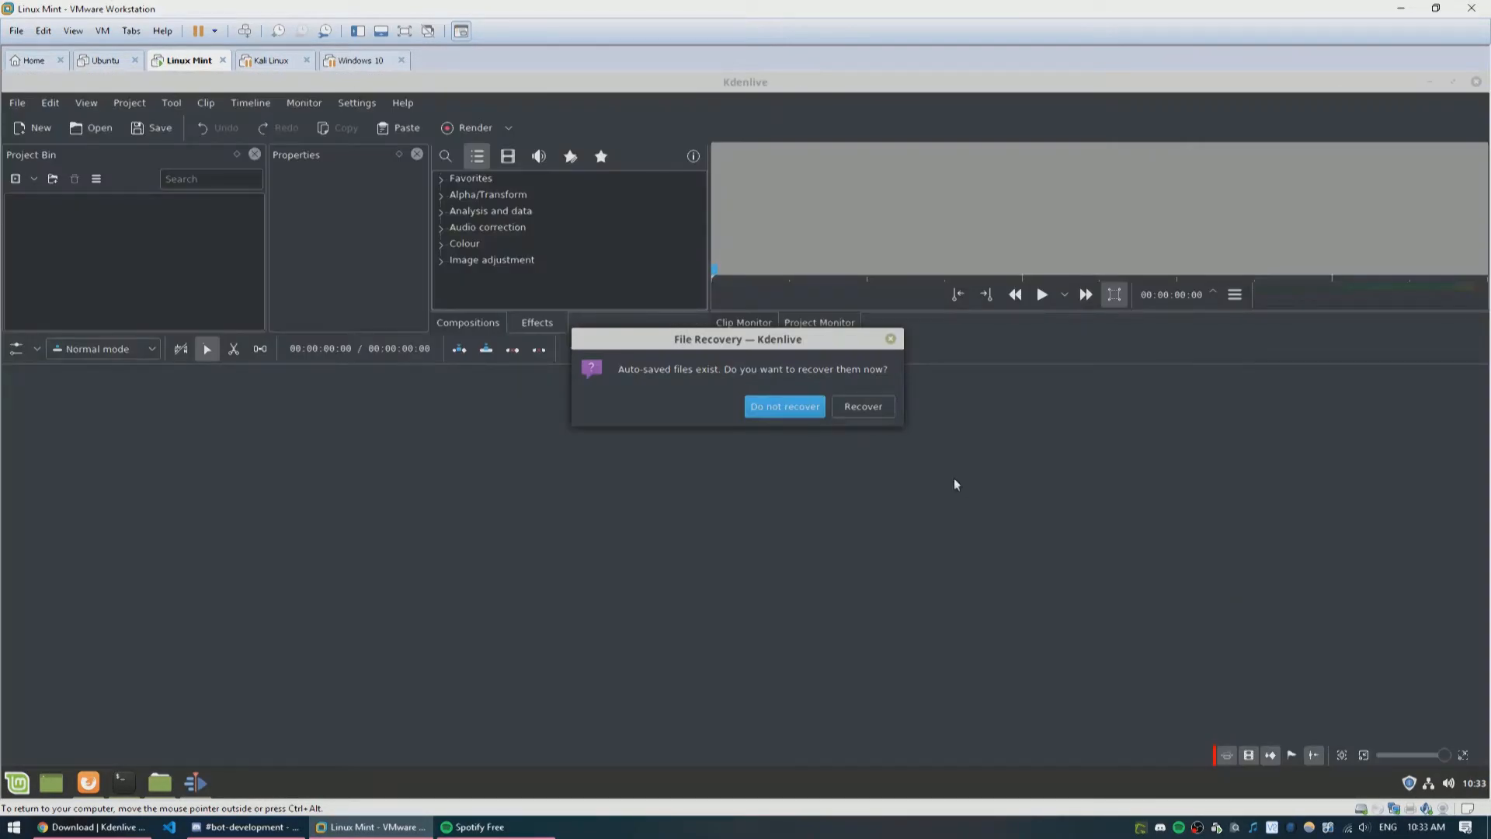
click(863, 406)
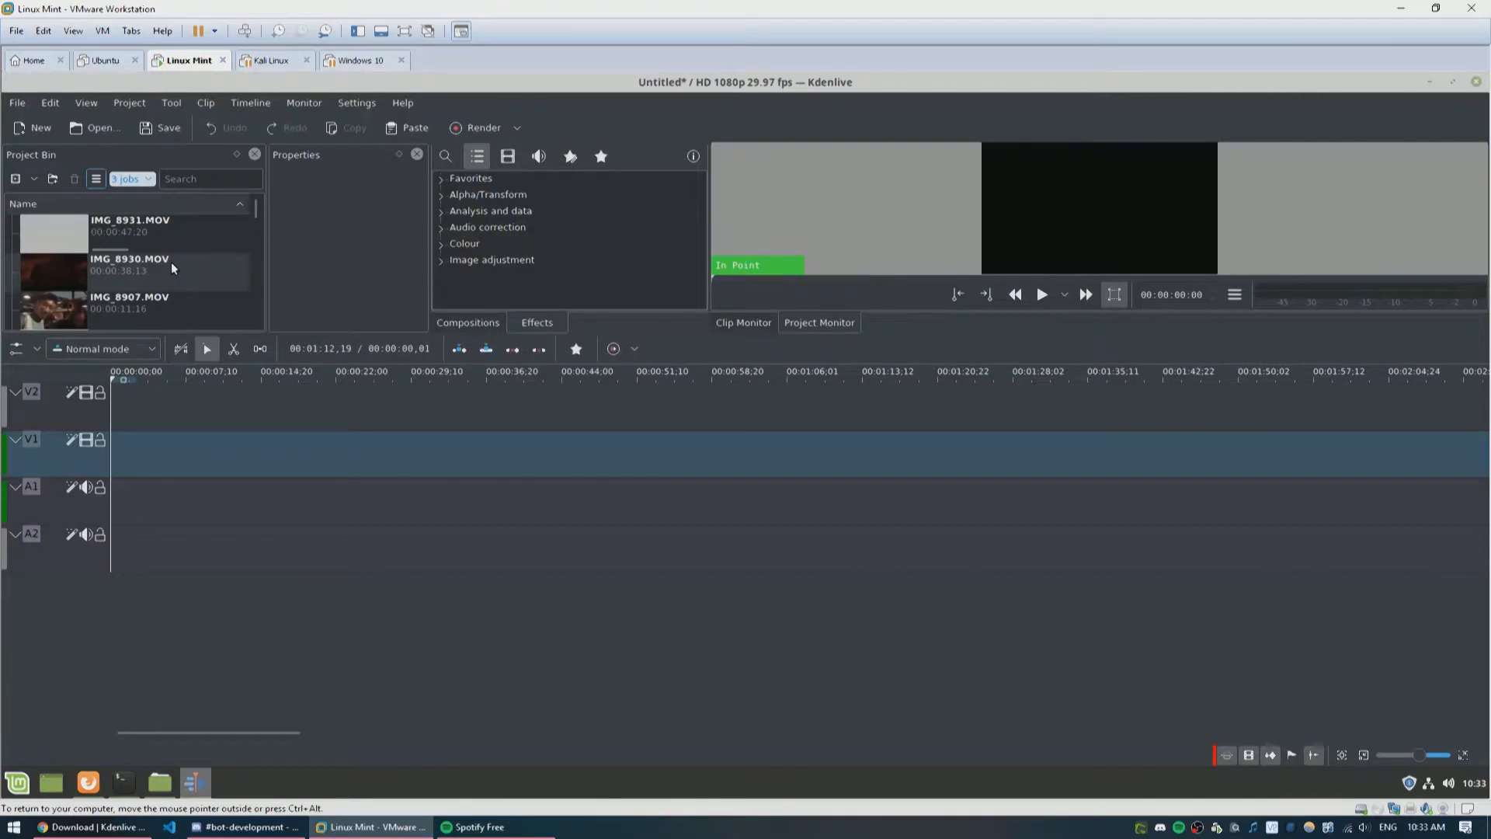
Step: Place IMG_8931.MOV at the start of the V1 track, then add IMG_8828 and IMG_8834 after it
drag(156, 233, 113, 449)
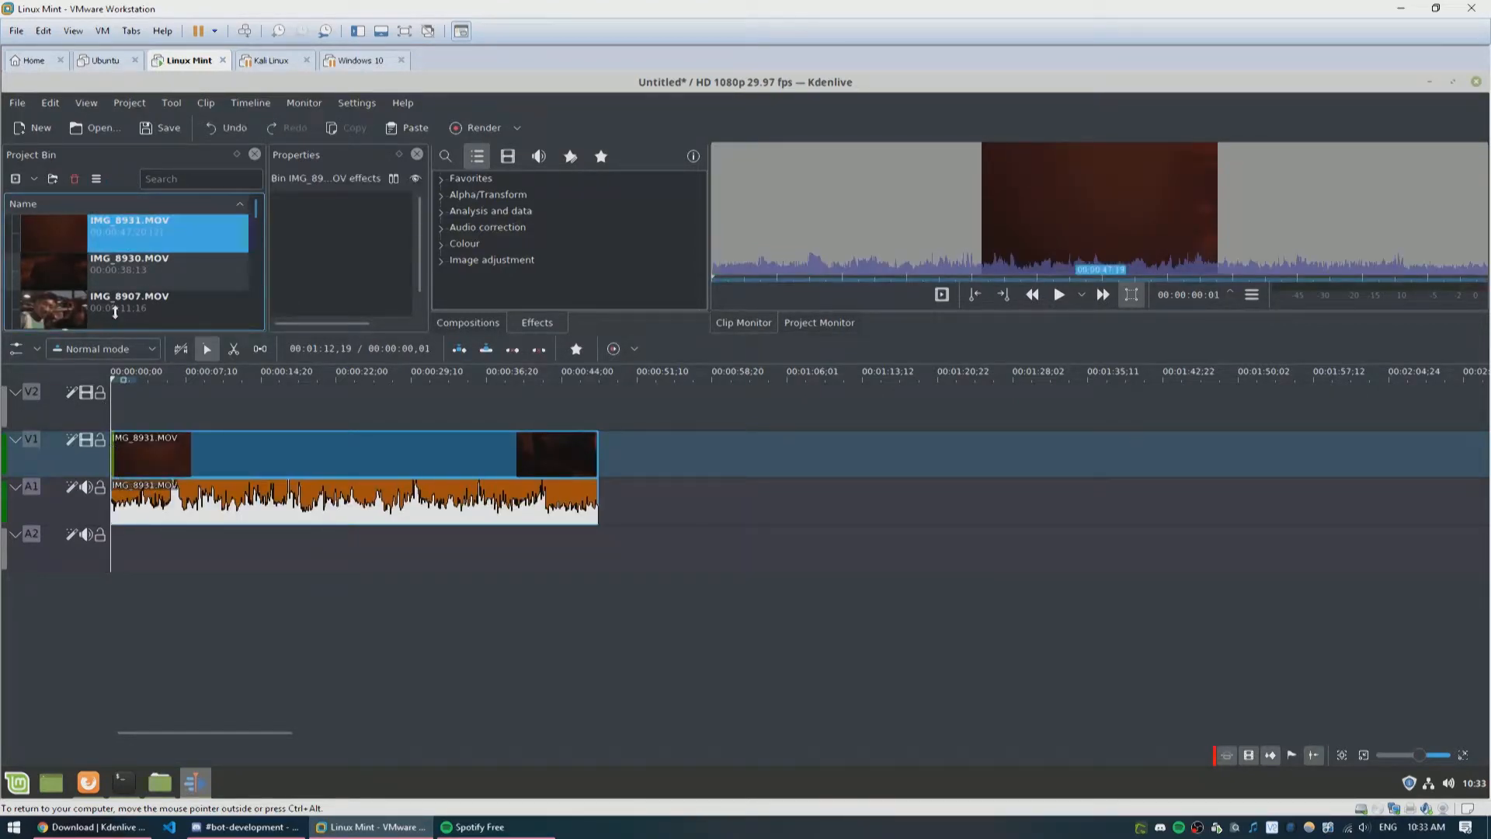
scroll(135, 299, down, 5)
drag(128, 302, 652, 458)
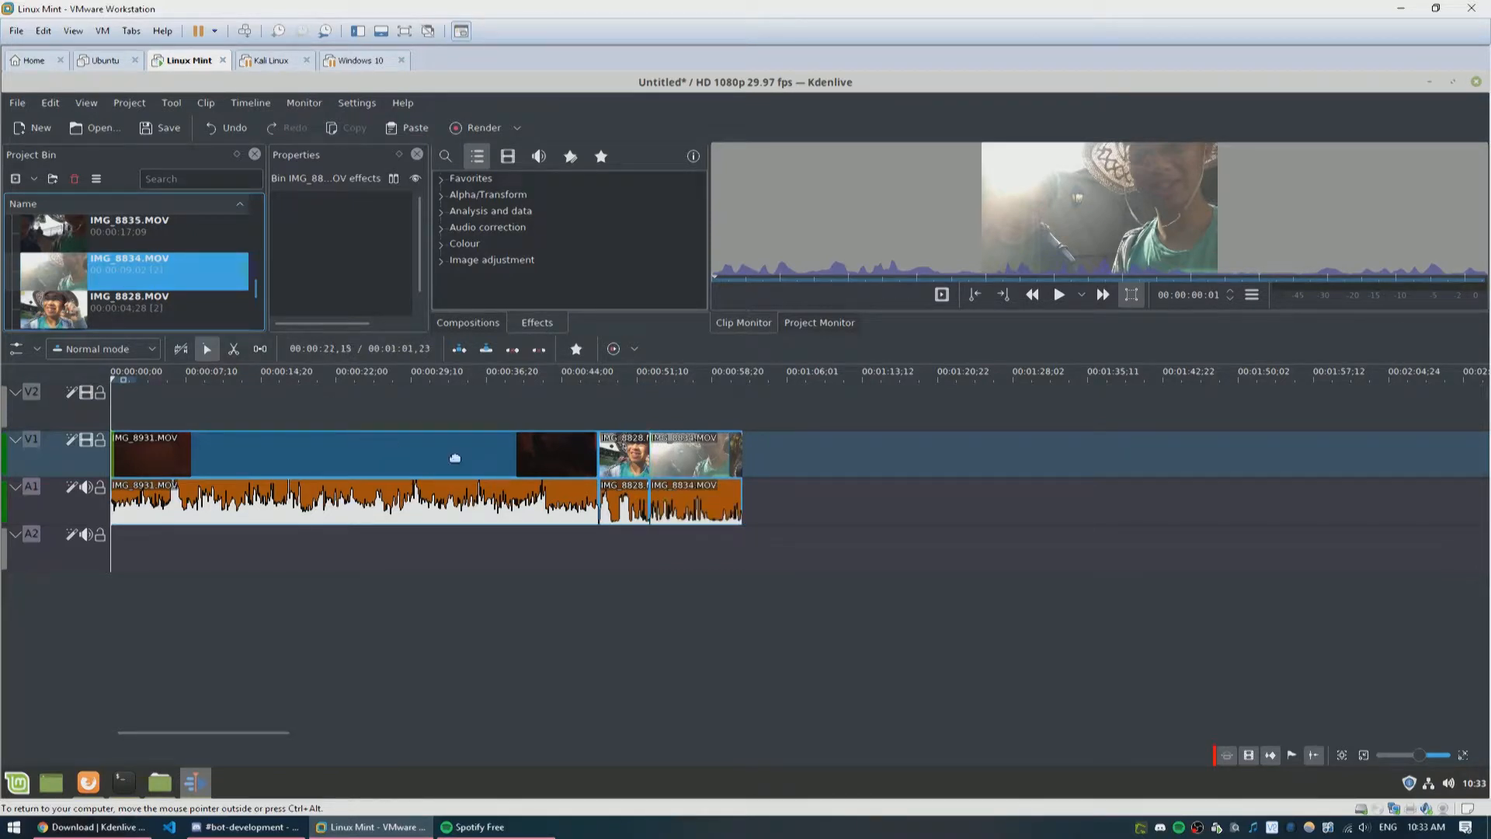
Step: Play back the timeline and scrub the playhead through the first clip
click(121, 375)
key(space)
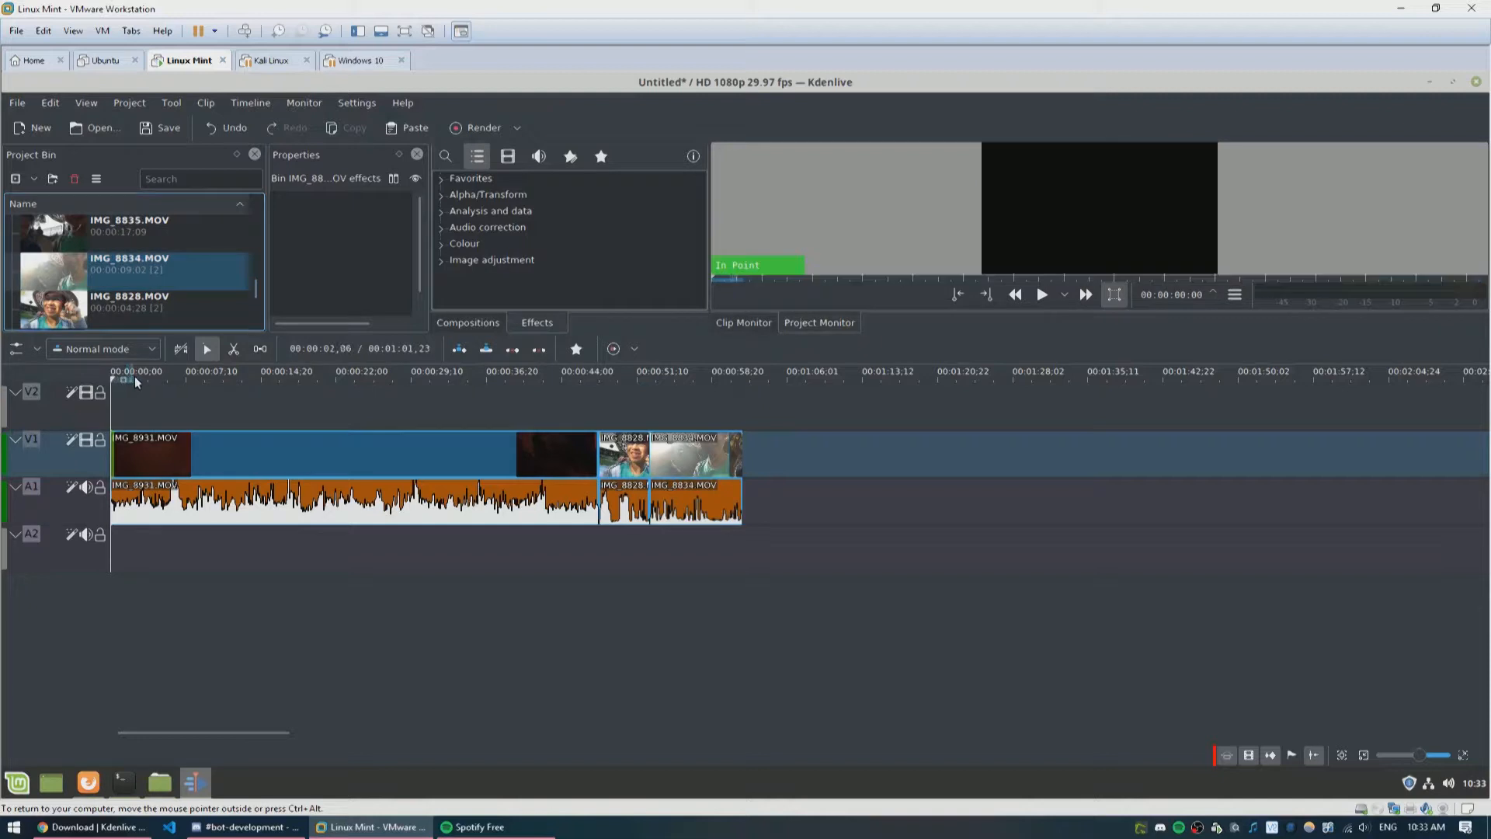
drag(136, 376, 580, 379)
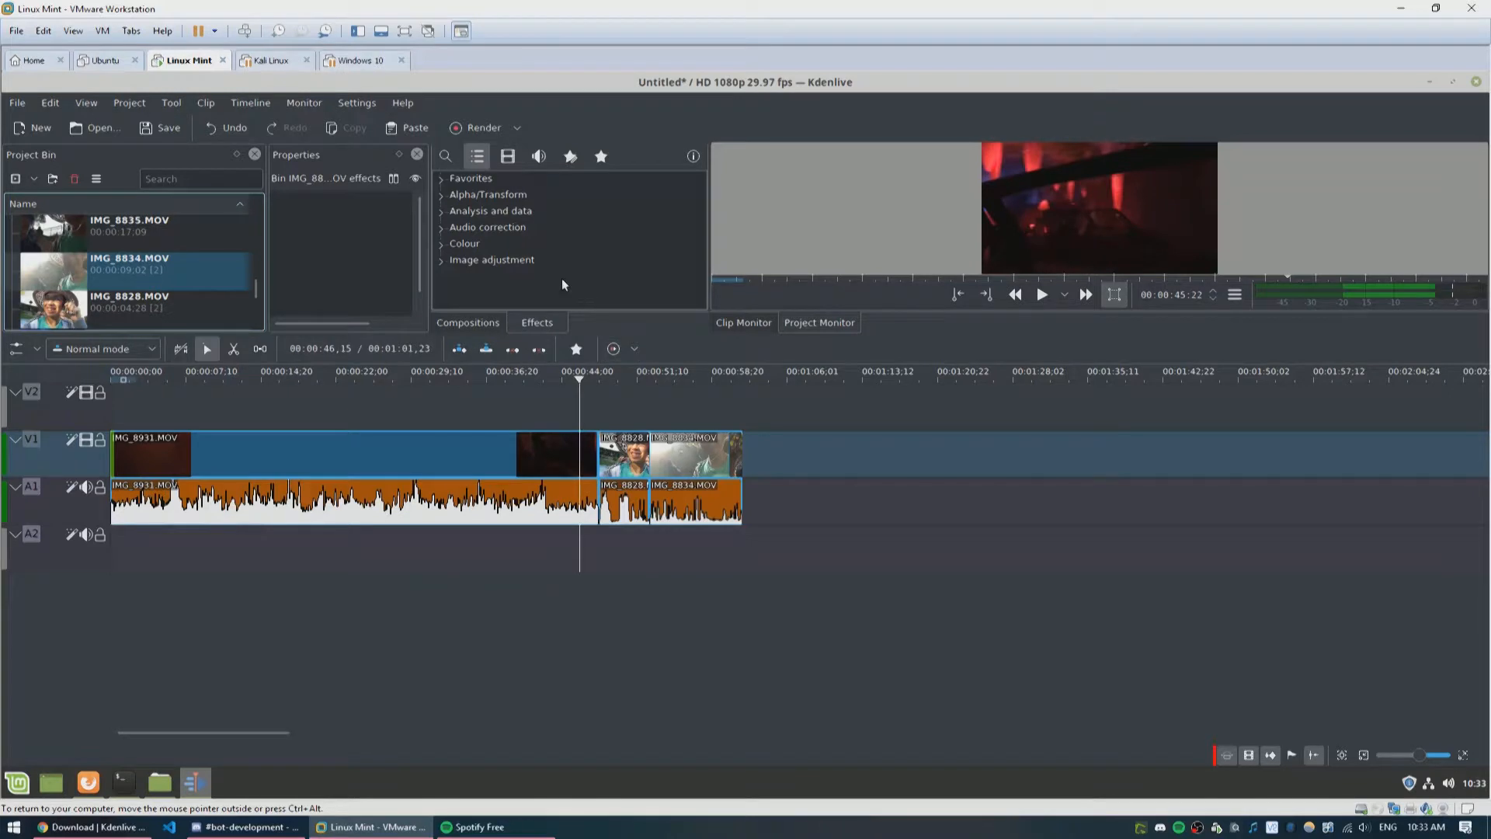
Step: Apply the Contrast effect from the Colour category to the IMG_8931 clip
click(445, 246)
drag(524, 279, 527, 470)
scroll(545, 291, down, 3)
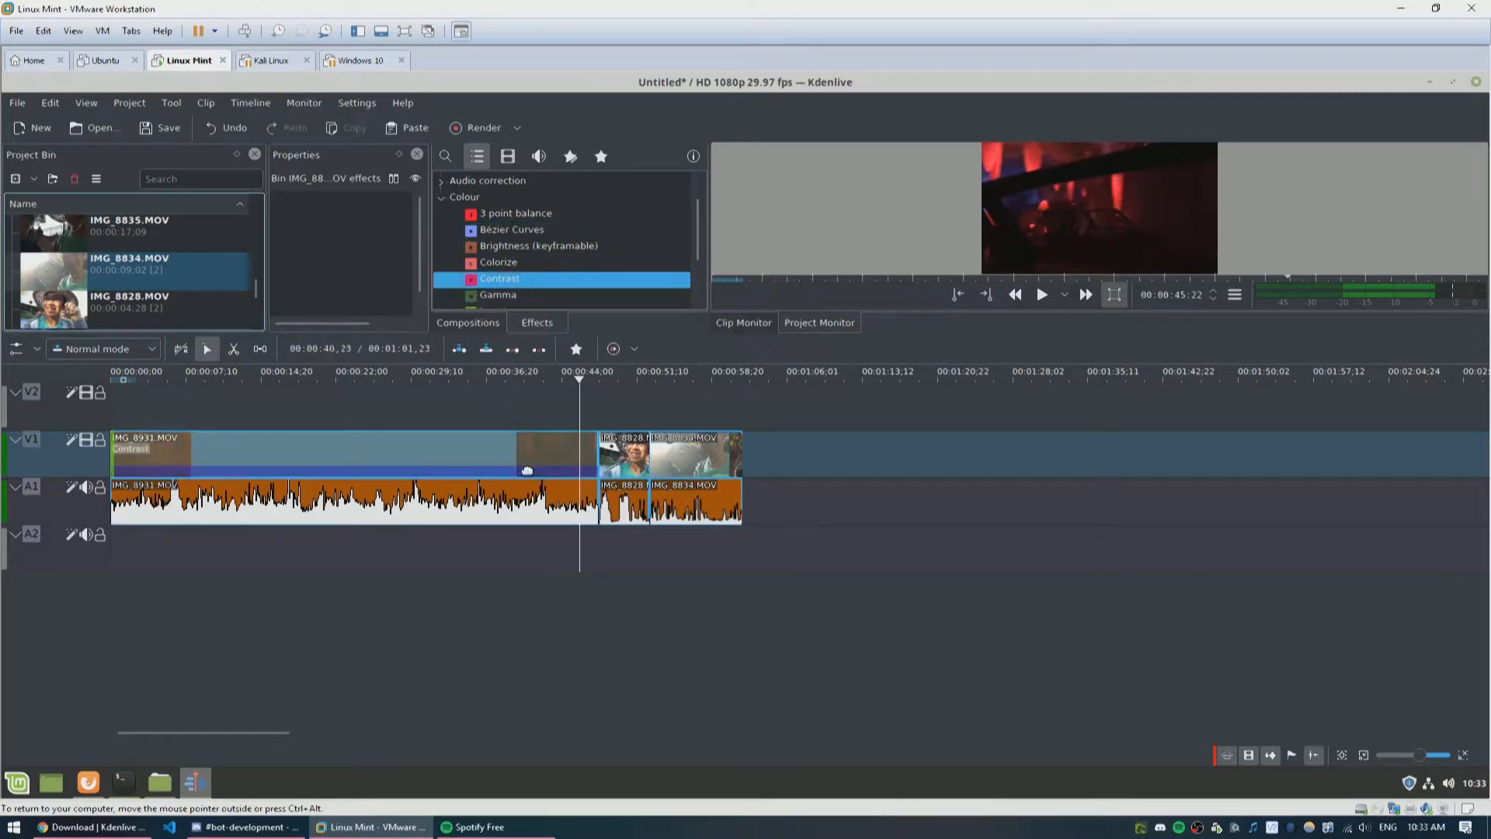
Step: Select the first clip and adjust its Contrast effect level
click(427, 456)
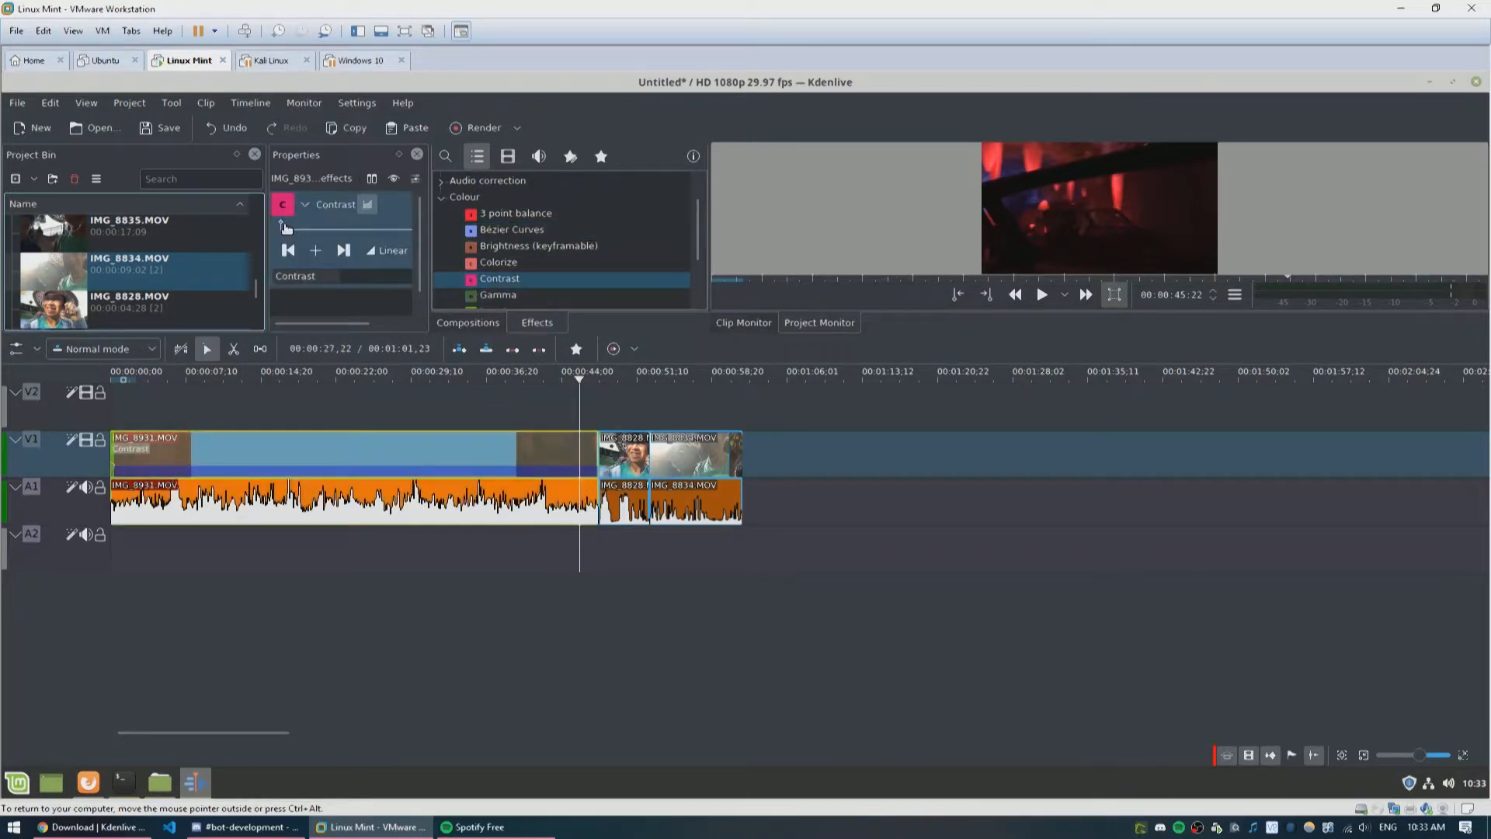
drag(282, 225, 474, 242)
click(334, 230)
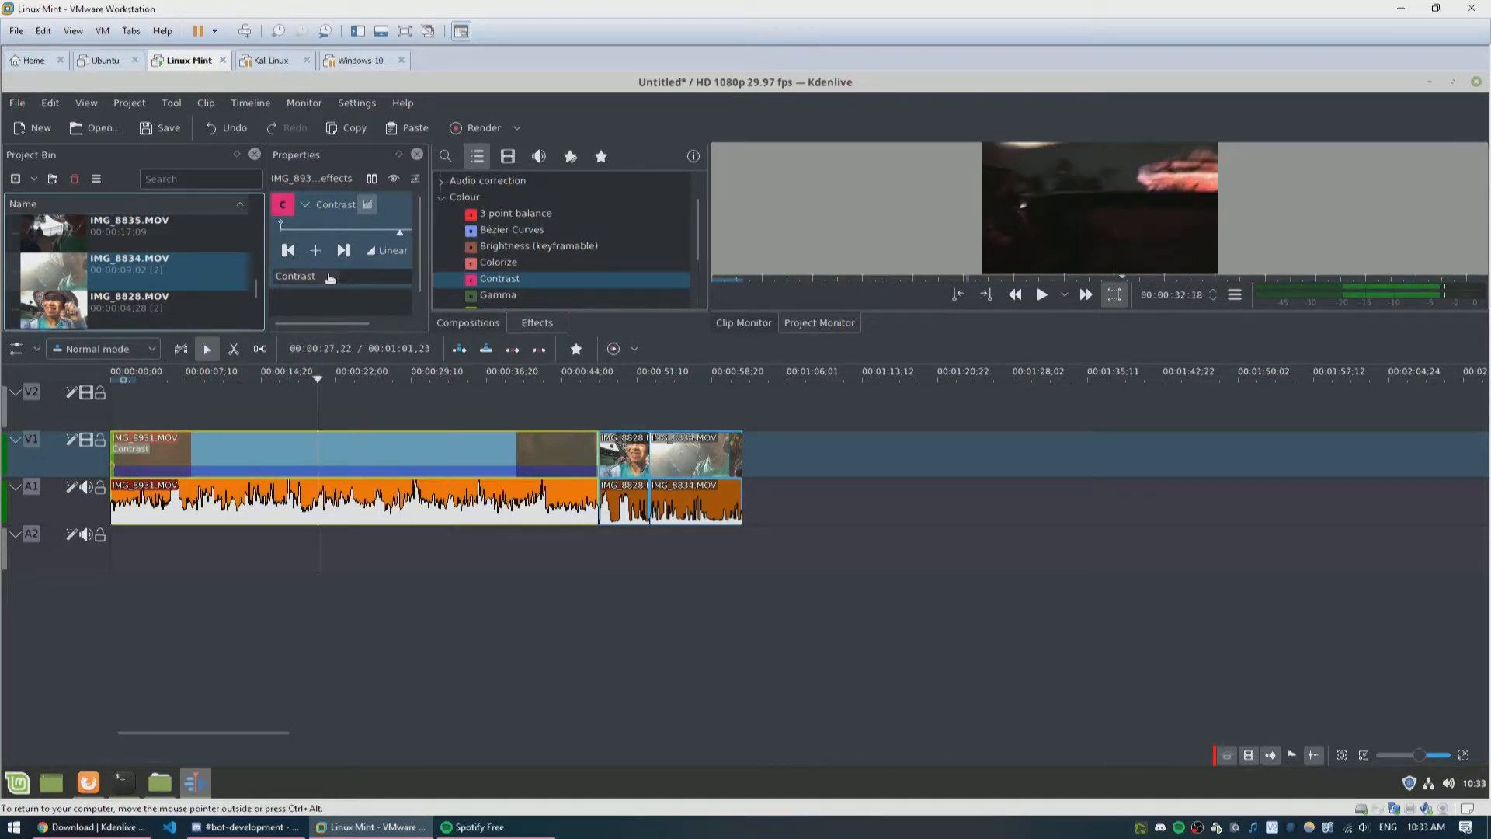
Step: Add the Brightness (keyframable) effect to the IMG_8931 clip
drag(356, 319, 381, 319)
drag(307, 276, 357, 284)
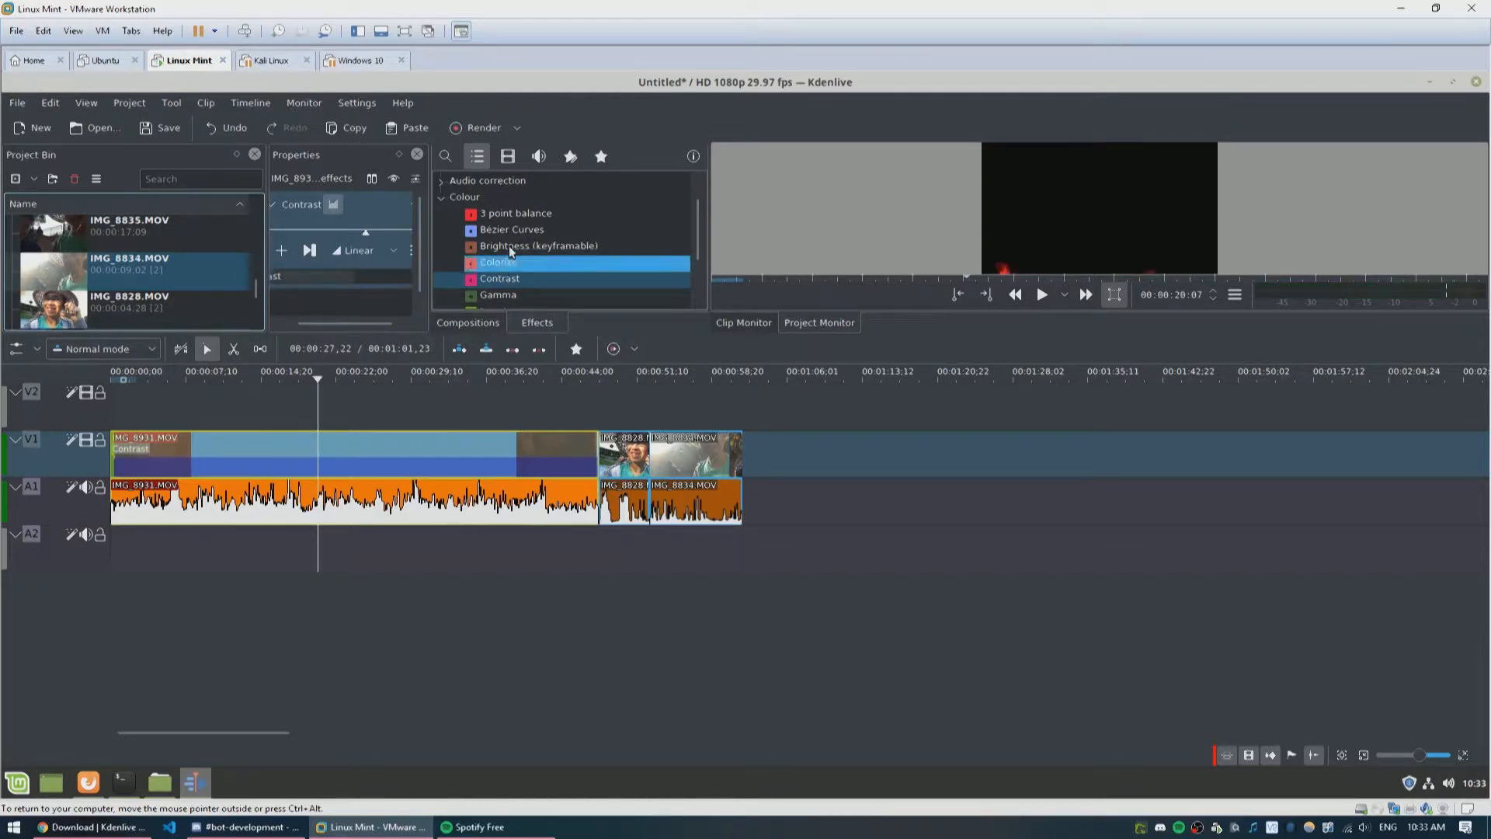
drag(505, 245, 435, 438)
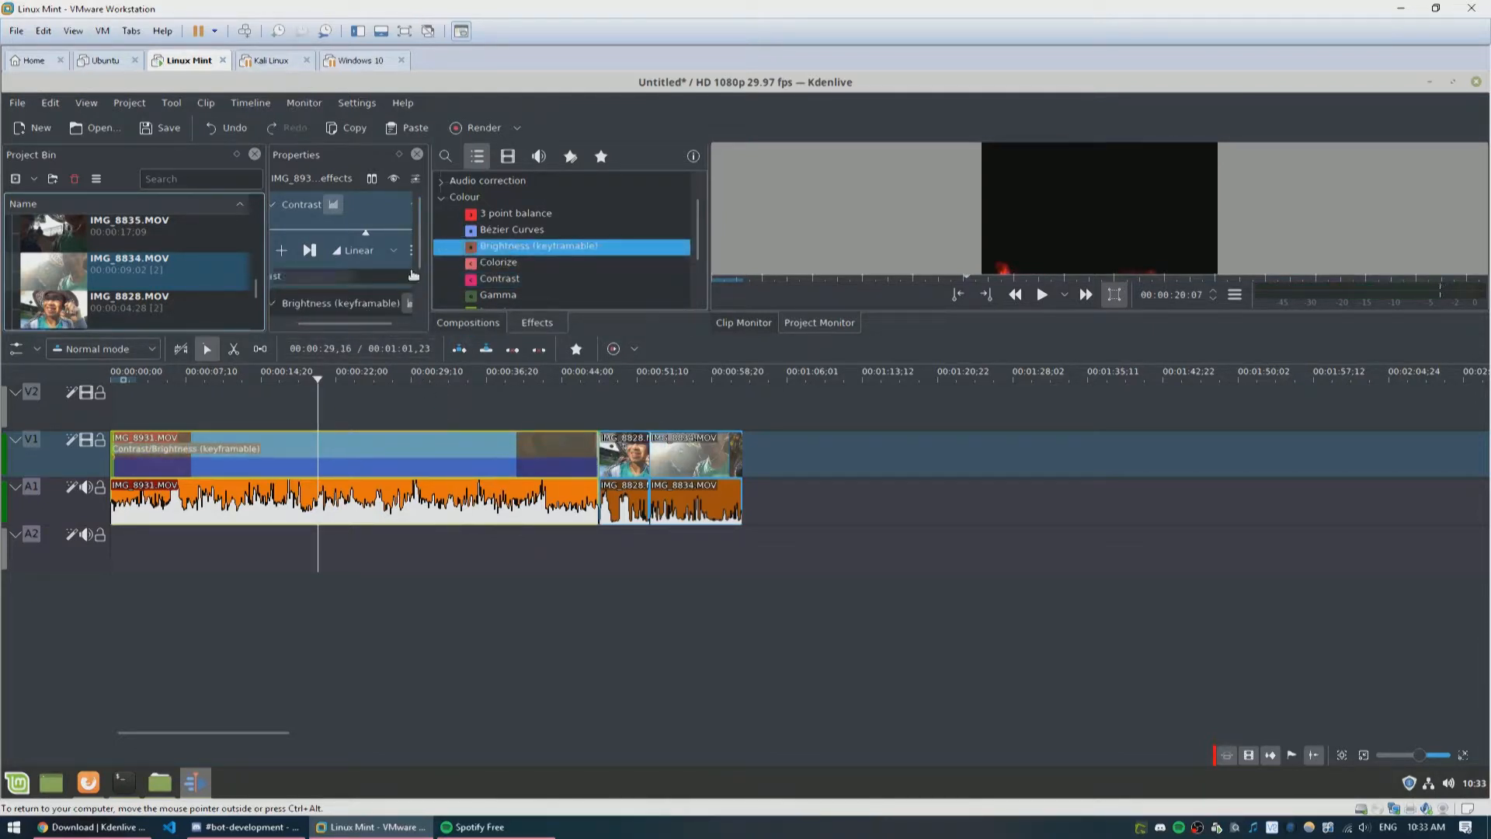
Step: Scroll through the clip's effect stack and move the playhead back near the start of the timeline
drag(421, 252, 423, 317)
drag(284, 303, 412, 302)
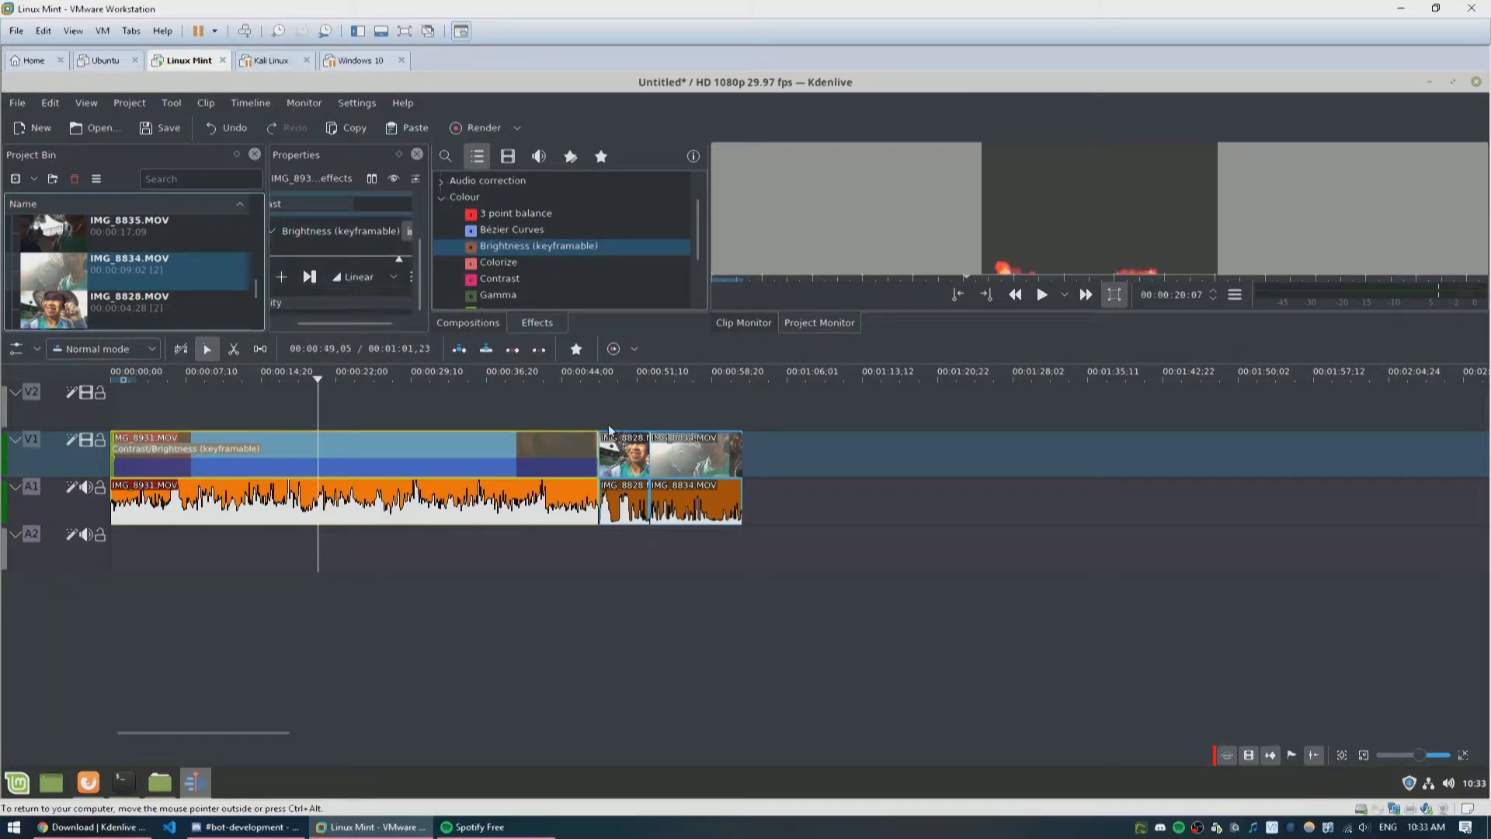
click(233, 376)
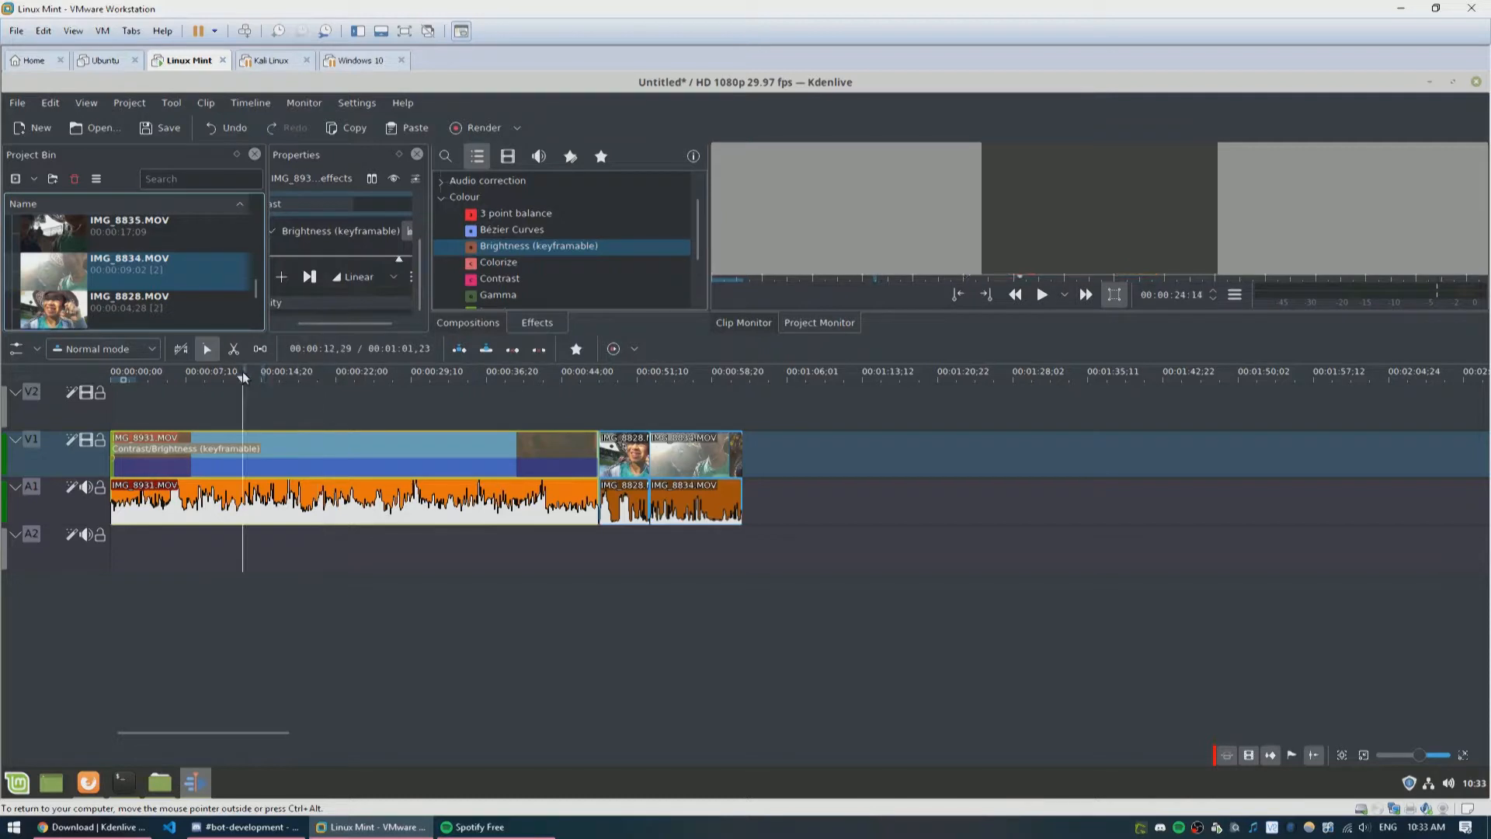
click(186, 379)
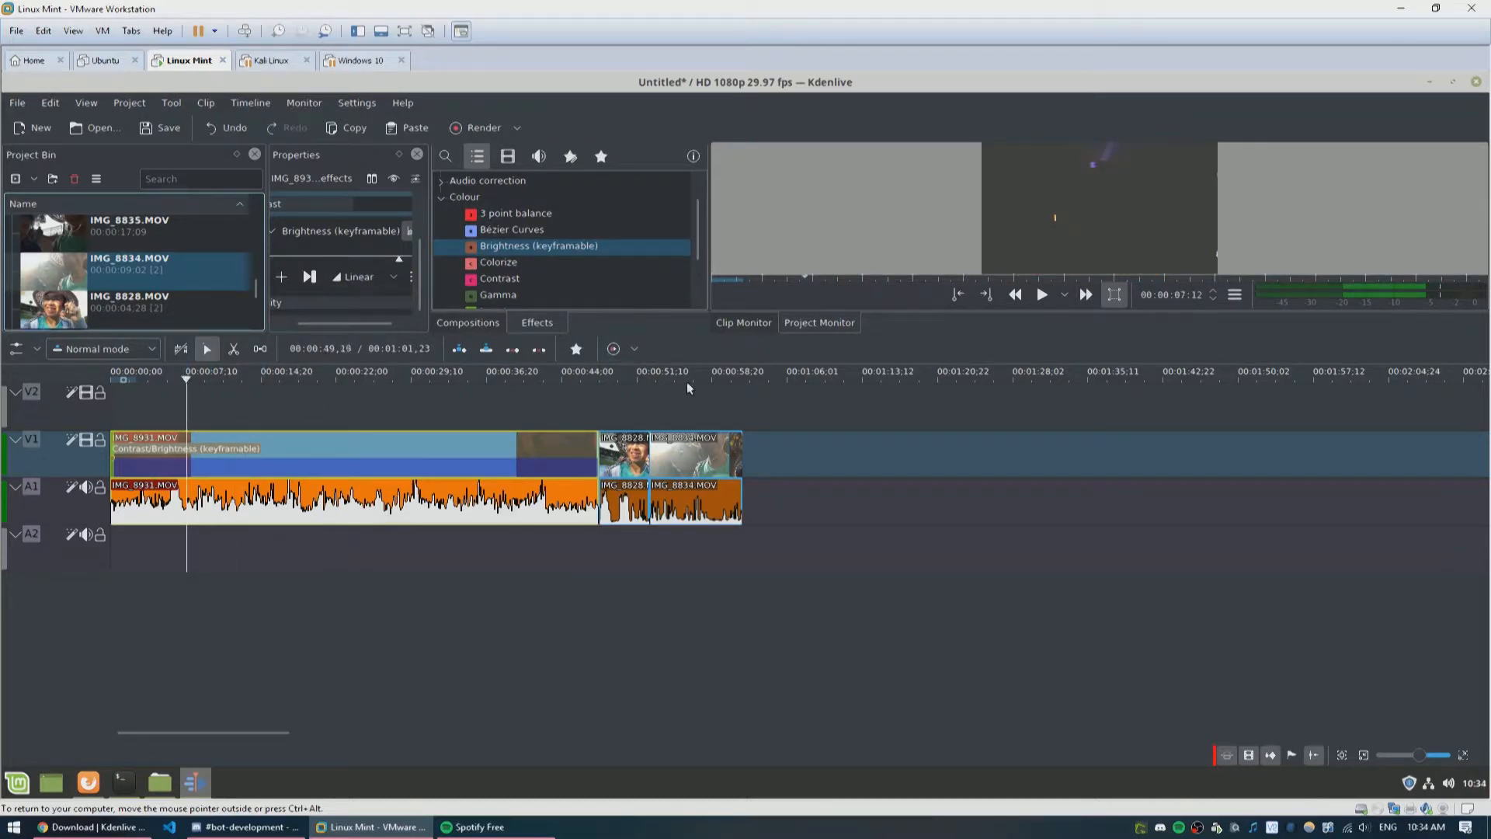
Step: Resize the panels to enlarge the effect properties area and maximize the Kdenlive window
drag(616, 331, 657, 434)
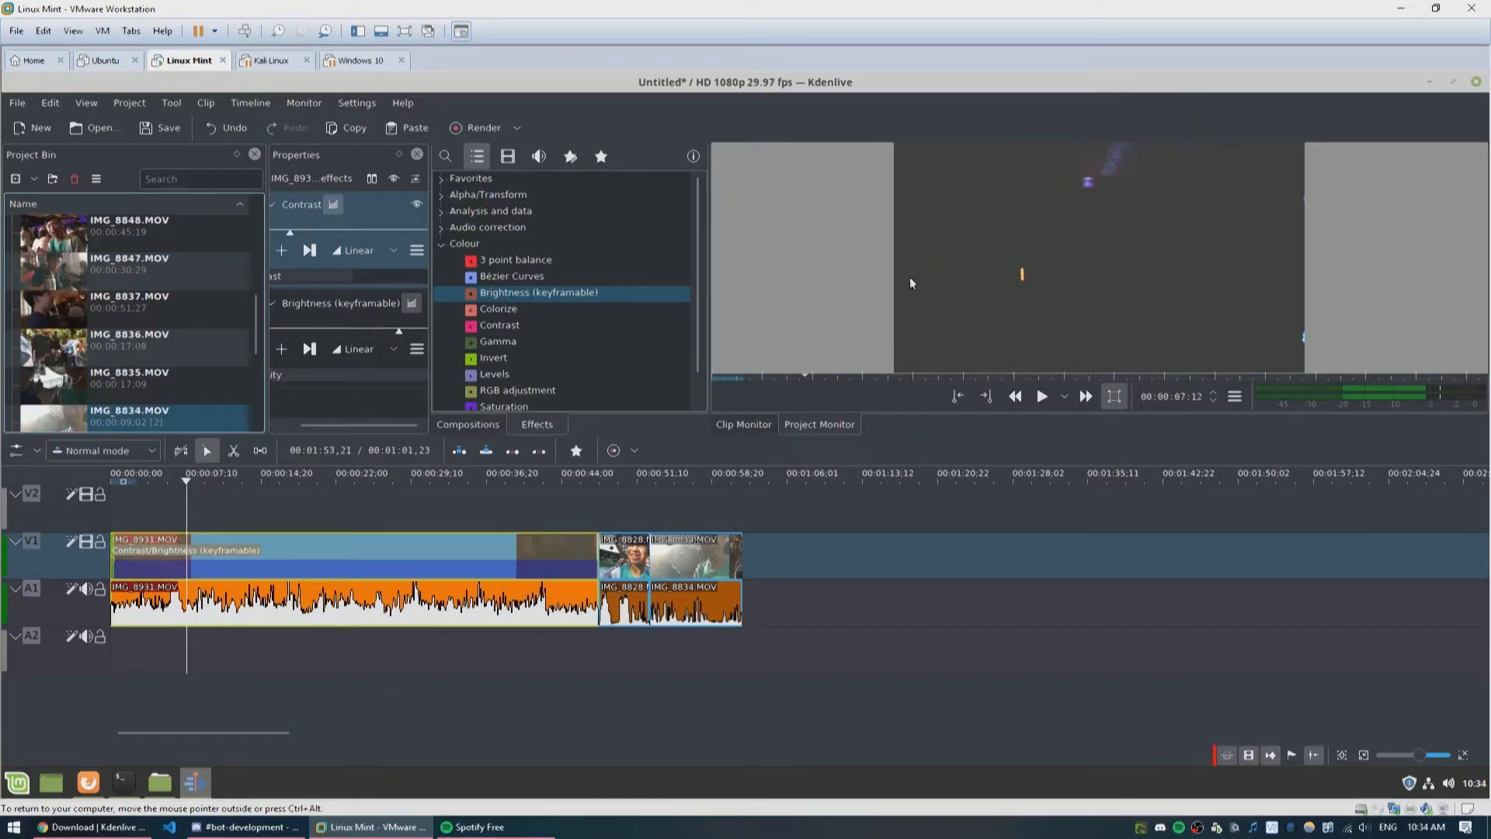
drag(711, 322, 1052, 301)
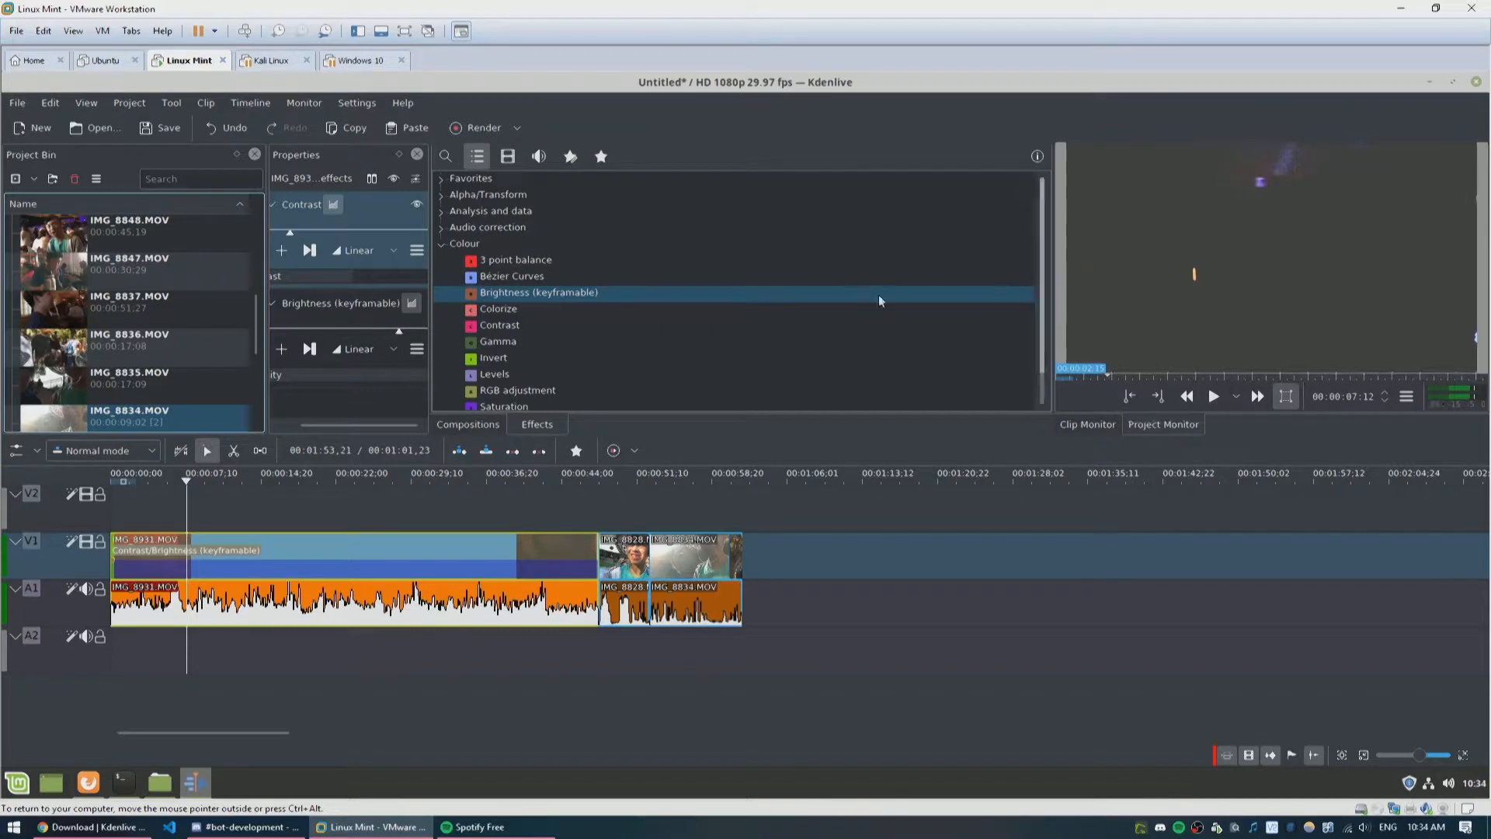
drag(436, 287, 716, 310)
drag(935, 88, 864, 91)
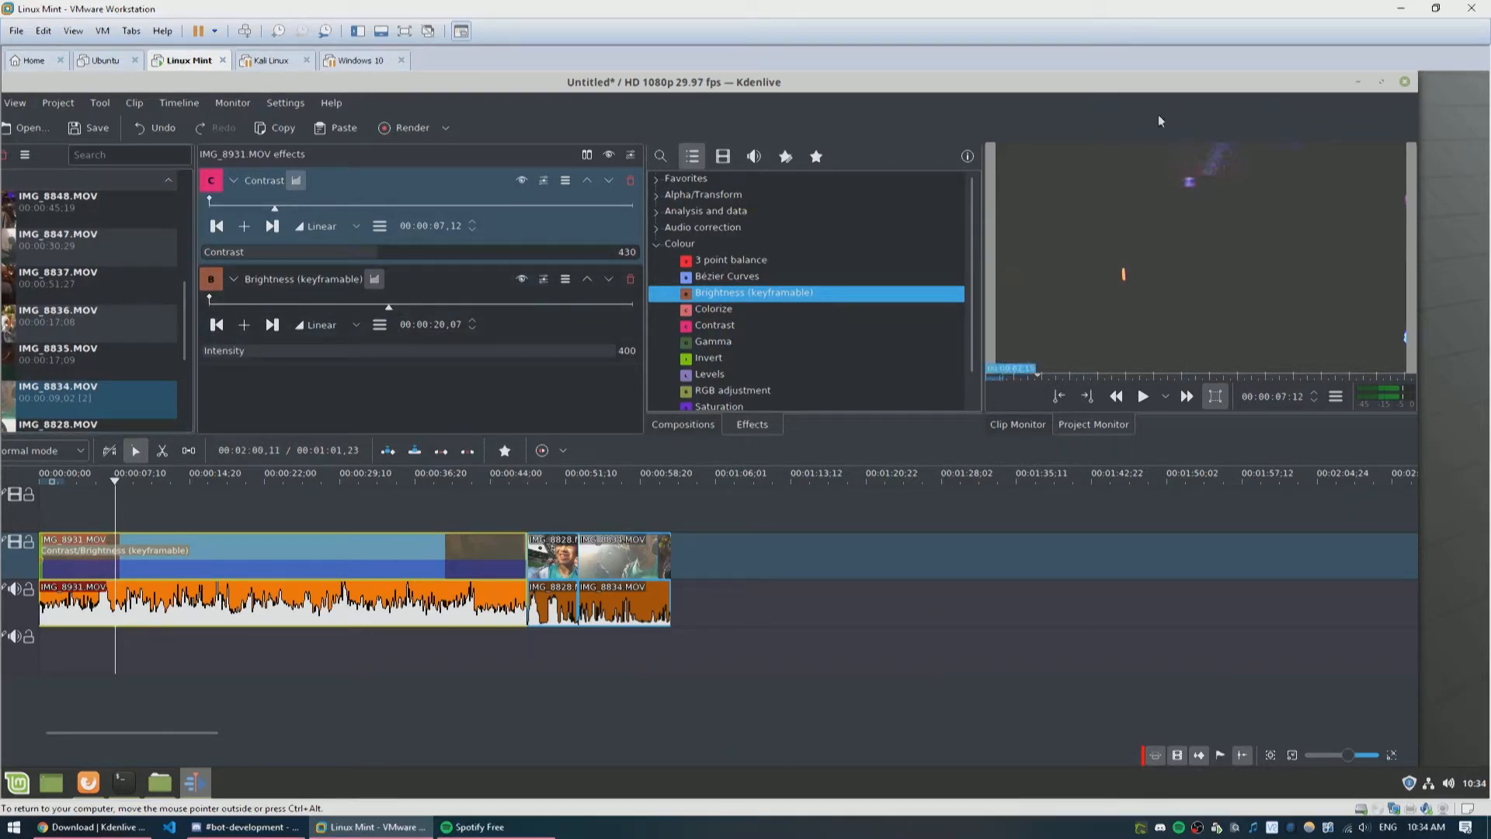
click(1382, 81)
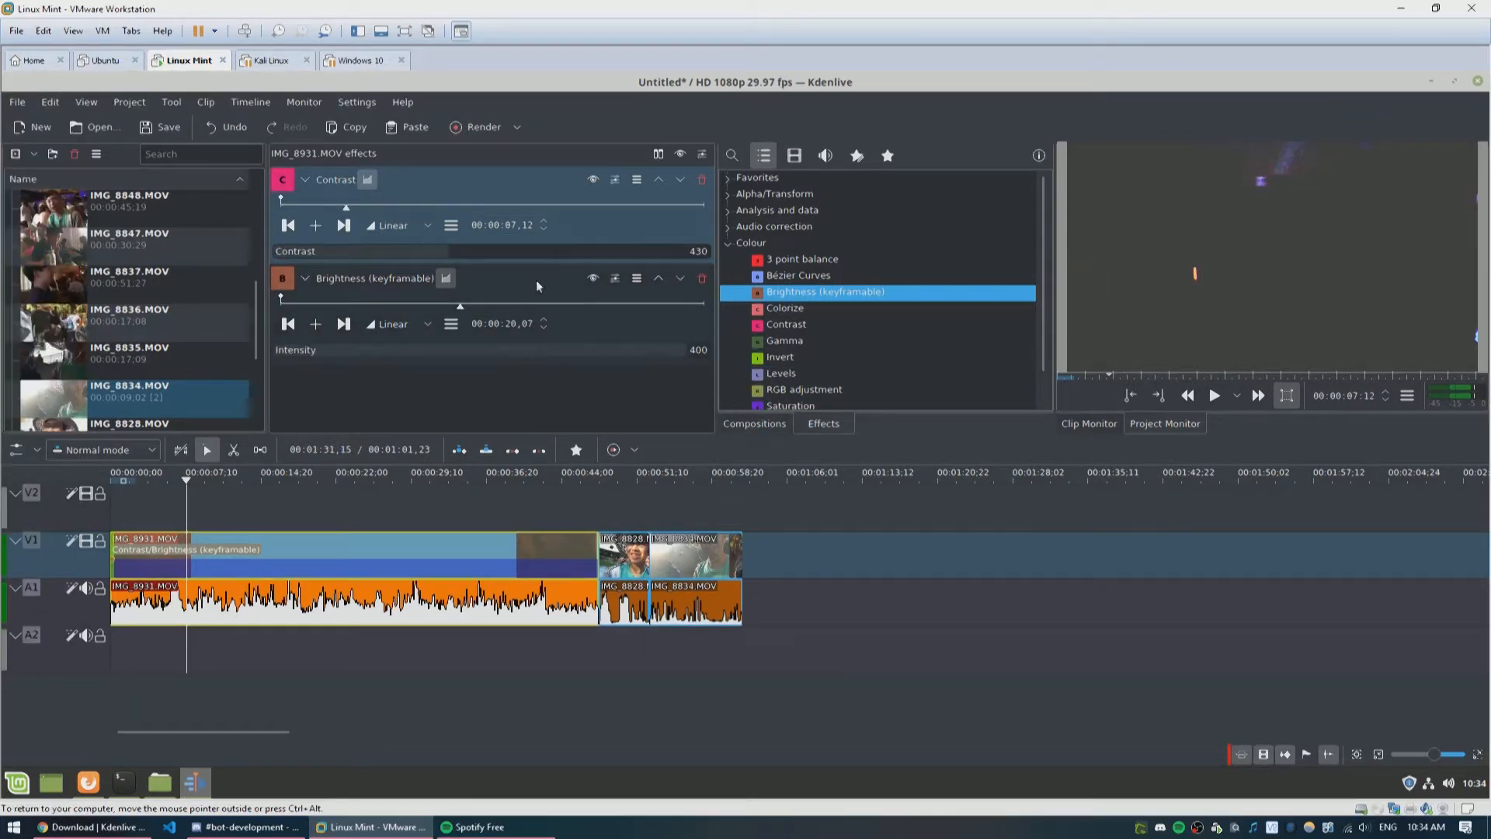
Step: Browse the project bin and scrub the playhead through the assembled timeline
scroll(114, 196, up, 5)
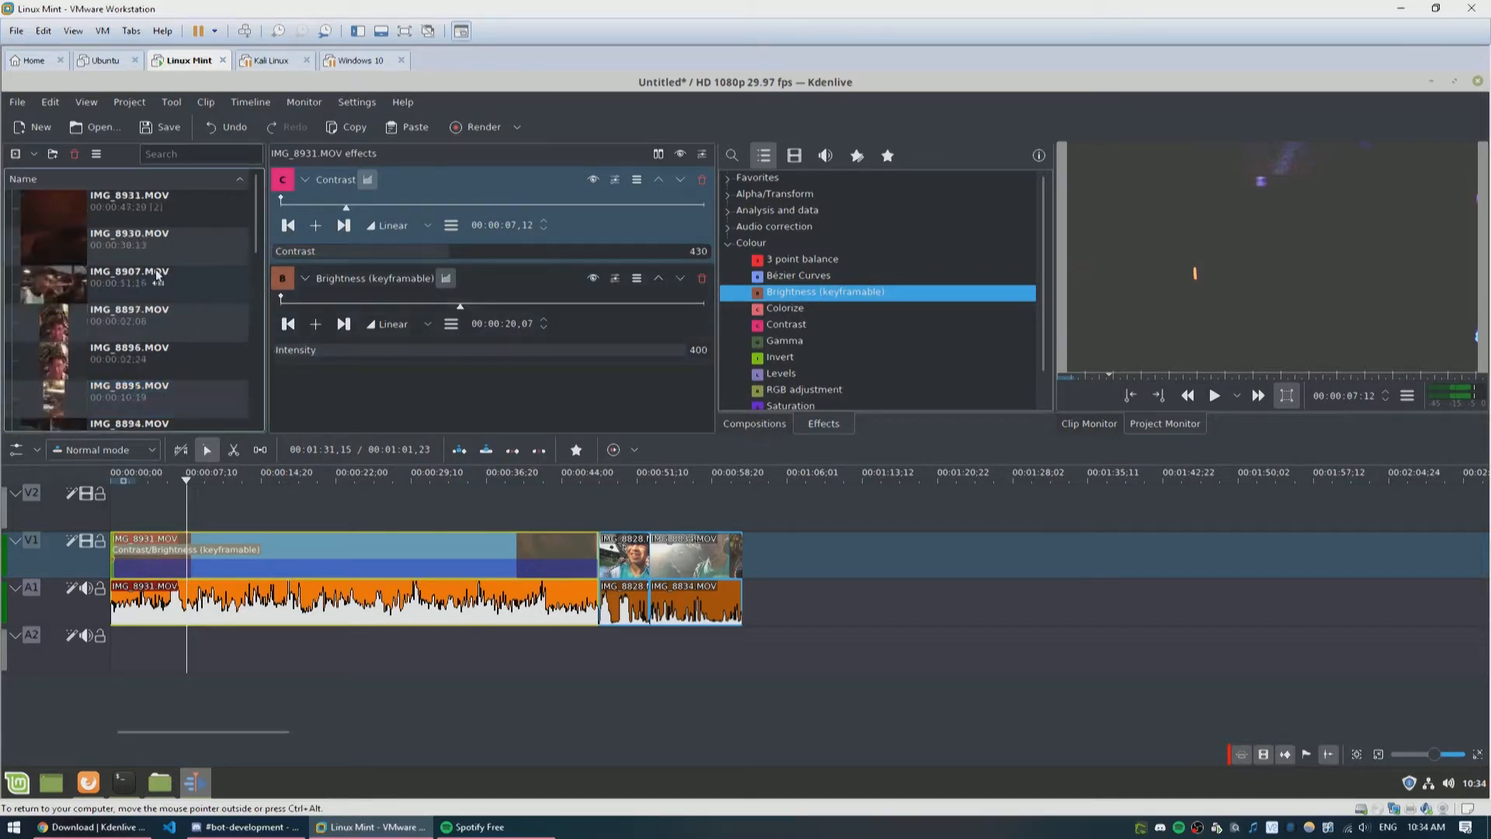
scroll(141, 324, down, 10)
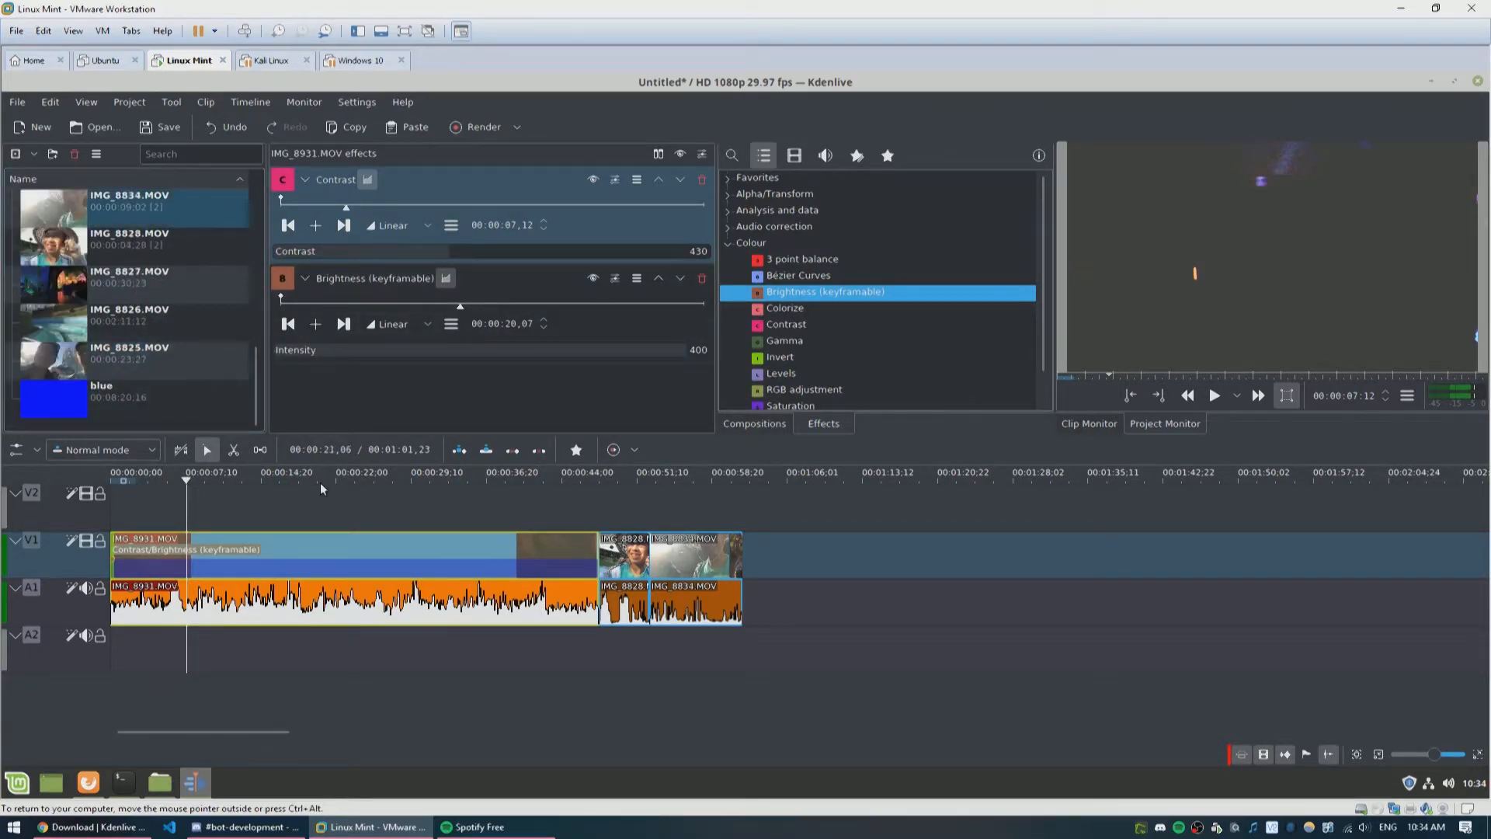
drag(418, 487, 623, 482)
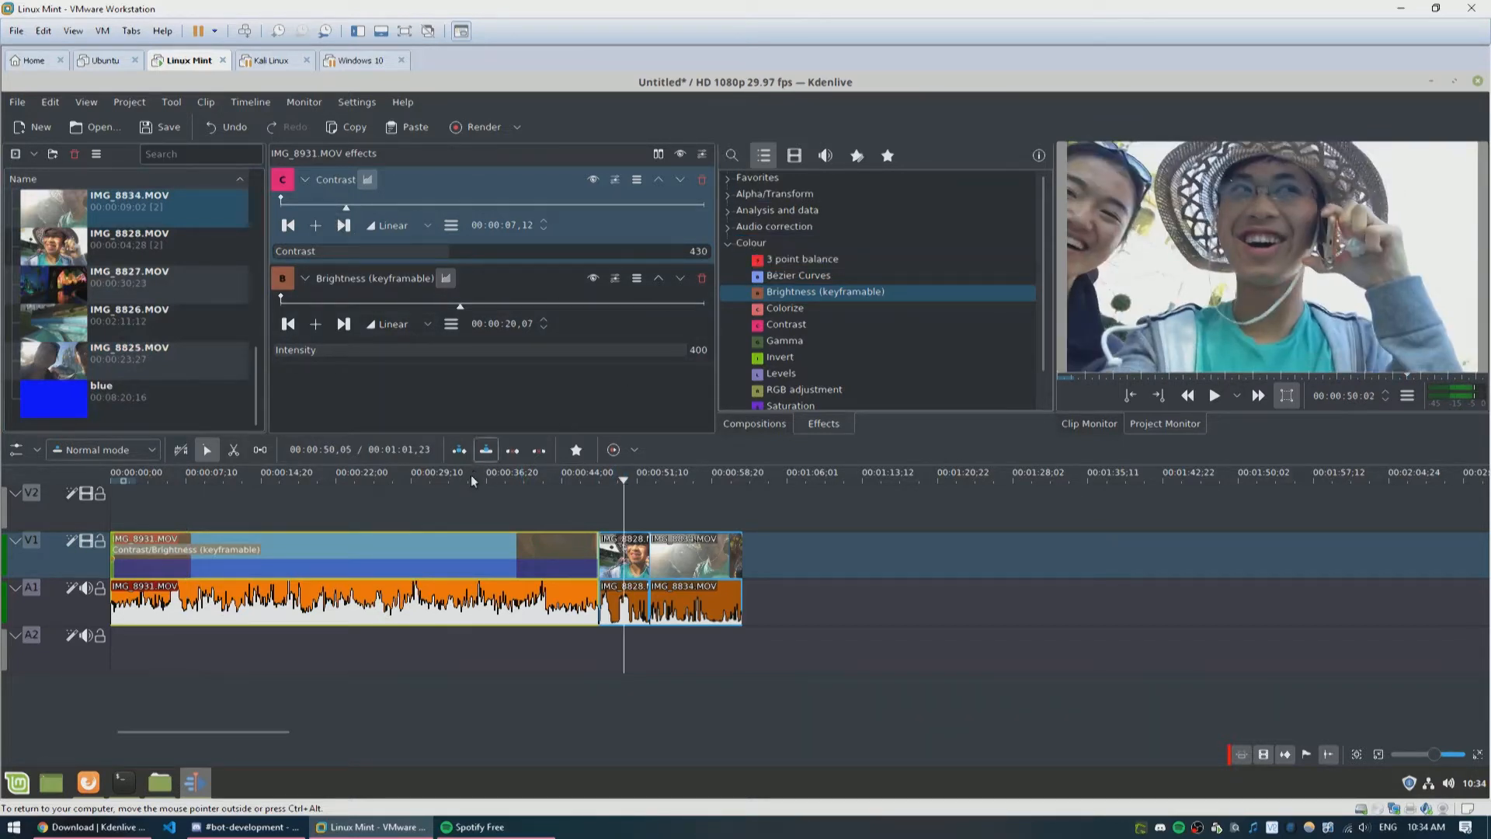
click(423, 481)
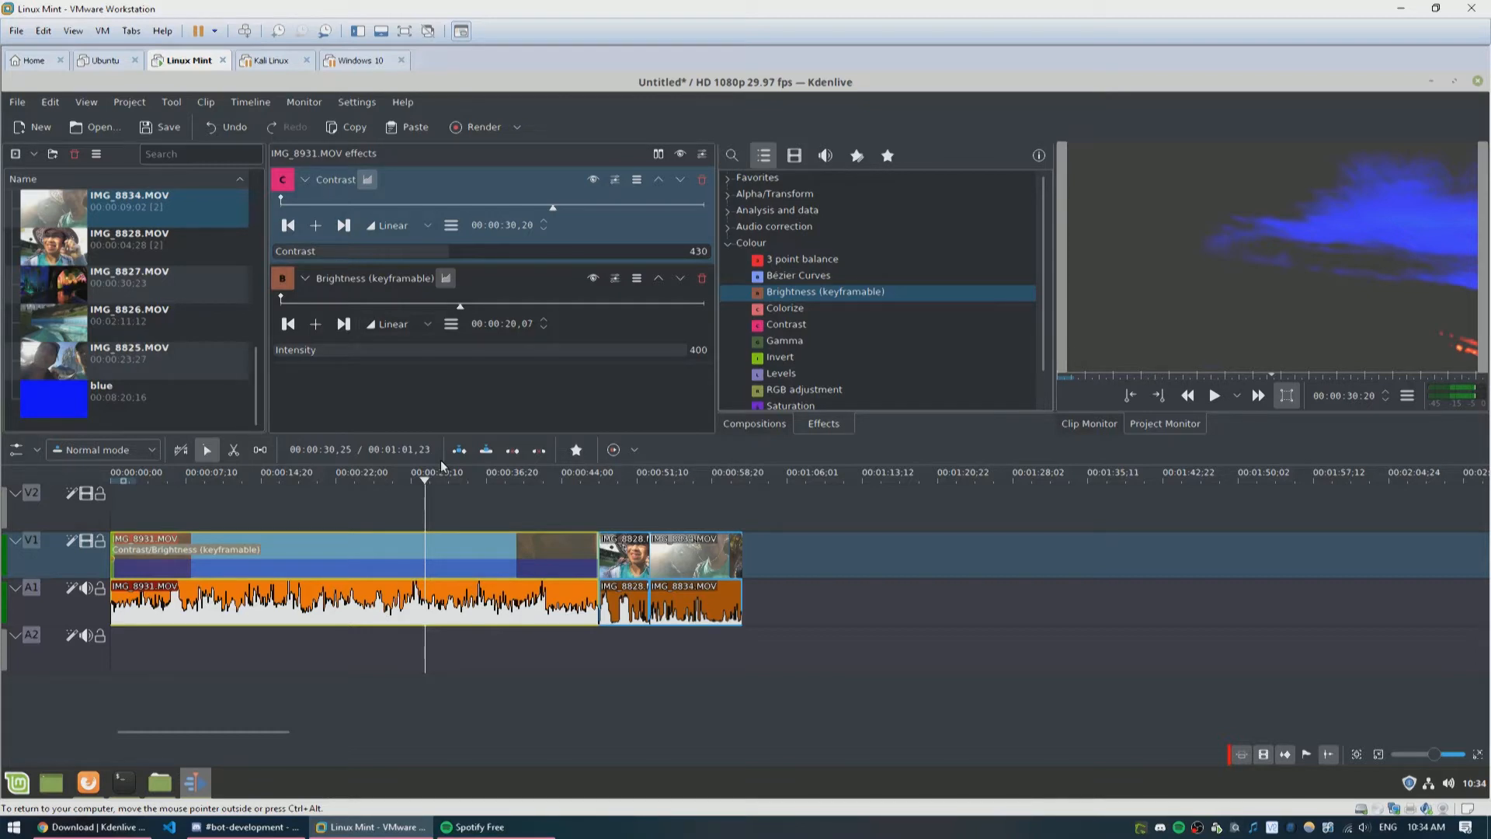
Step: Open the Render dialog and choose the MP4 - the dominating format (H264/AAC) preset
click(517, 128)
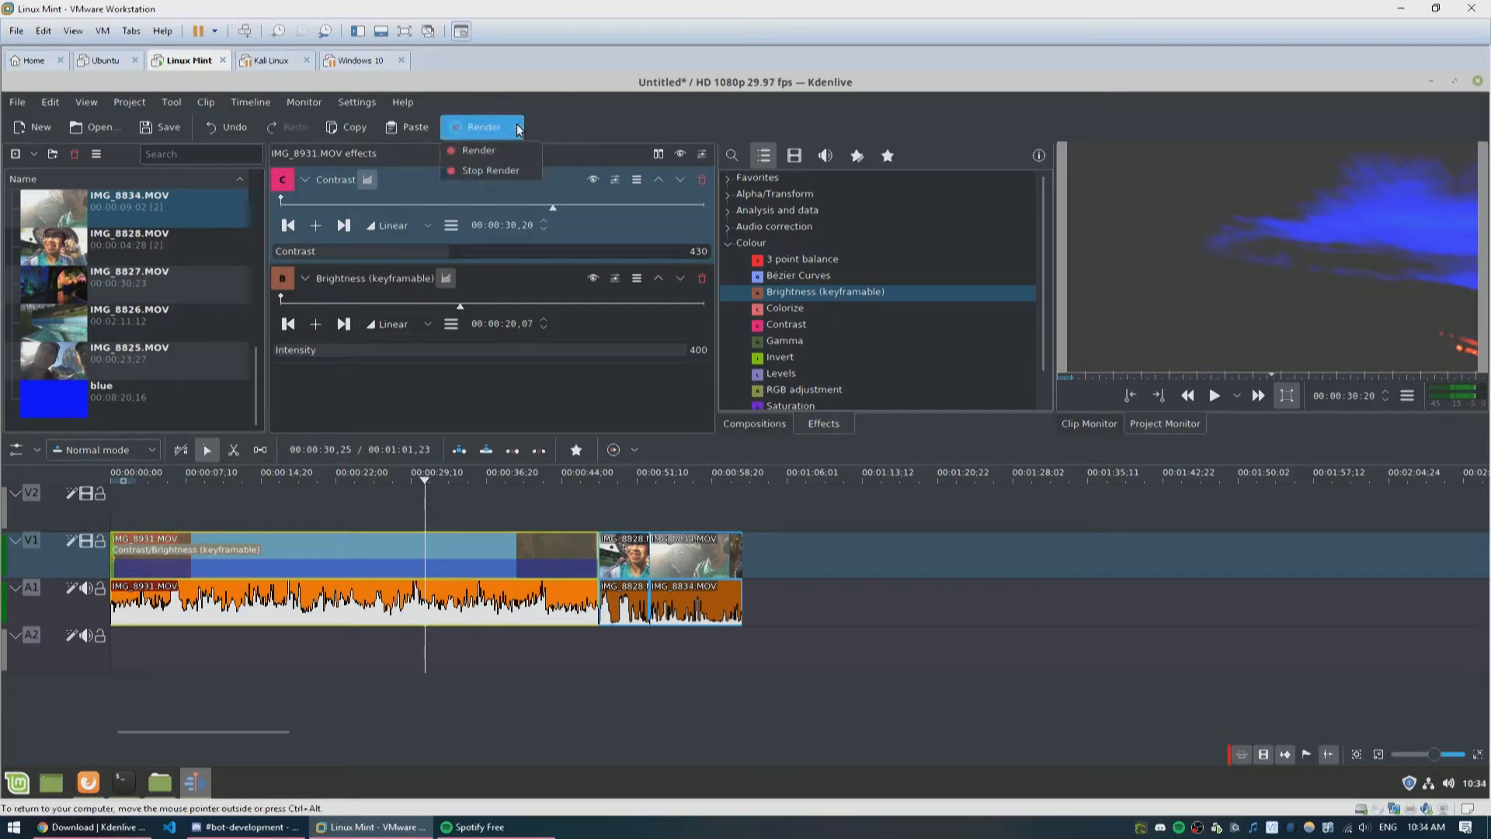
click(516, 157)
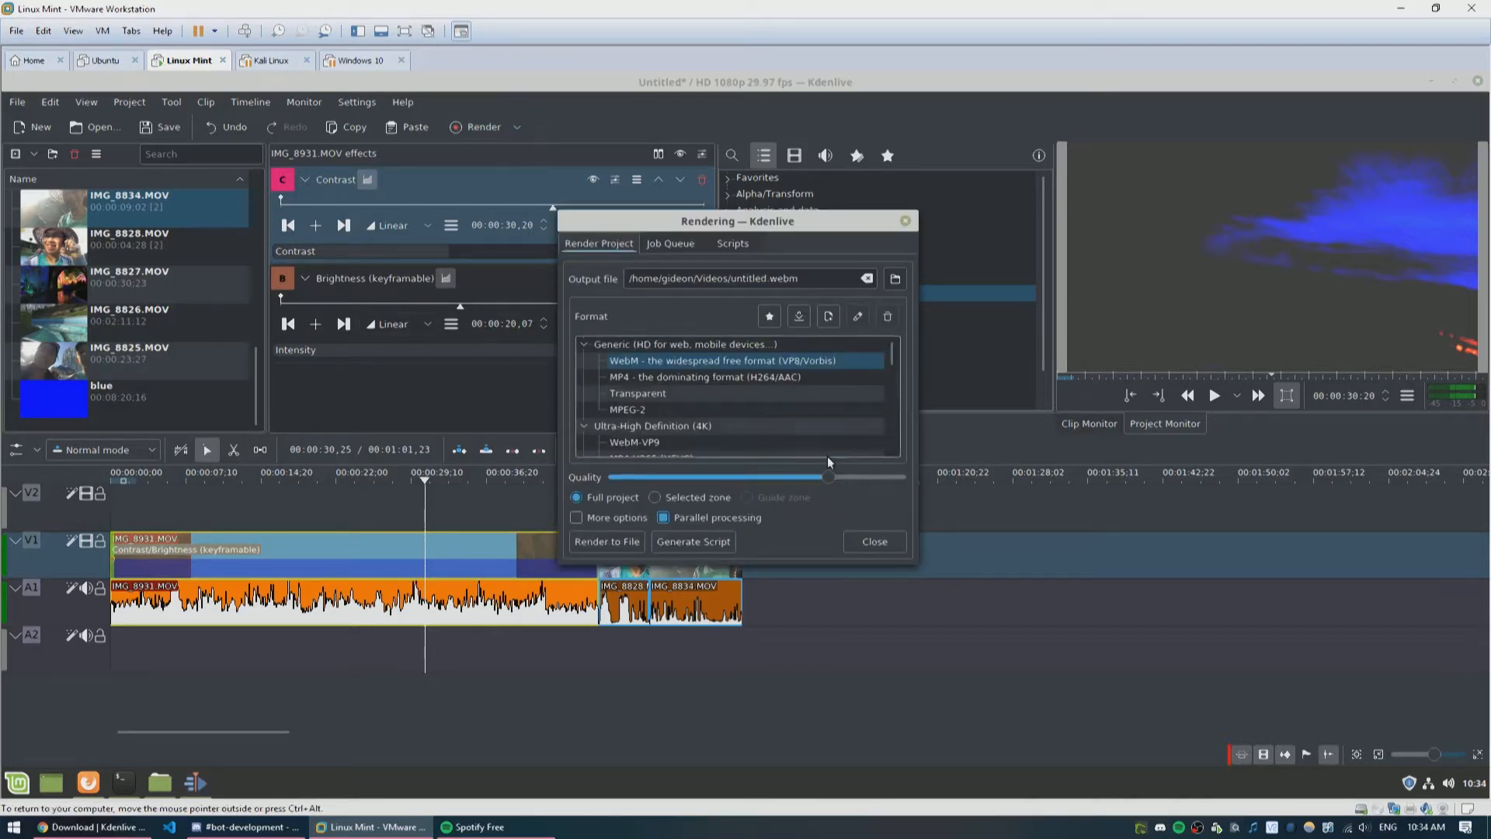
scroll(839, 370, down, 1)
scroll(808, 367, up, 1)
click(782, 376)
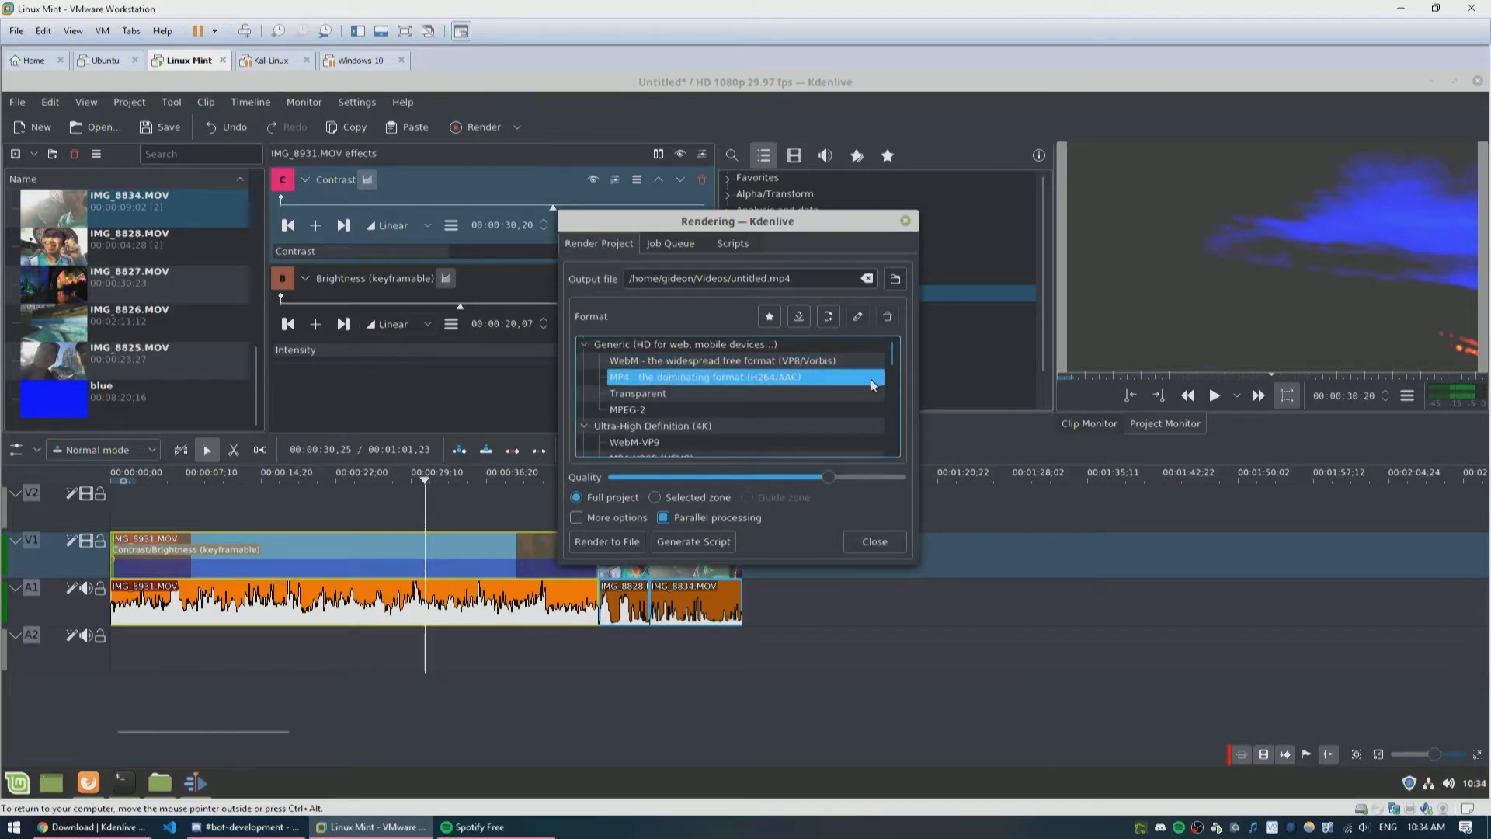
Step: Expand the extra render options and enable Rescale and Play after render, leaving Overlay off
click(604, 519)
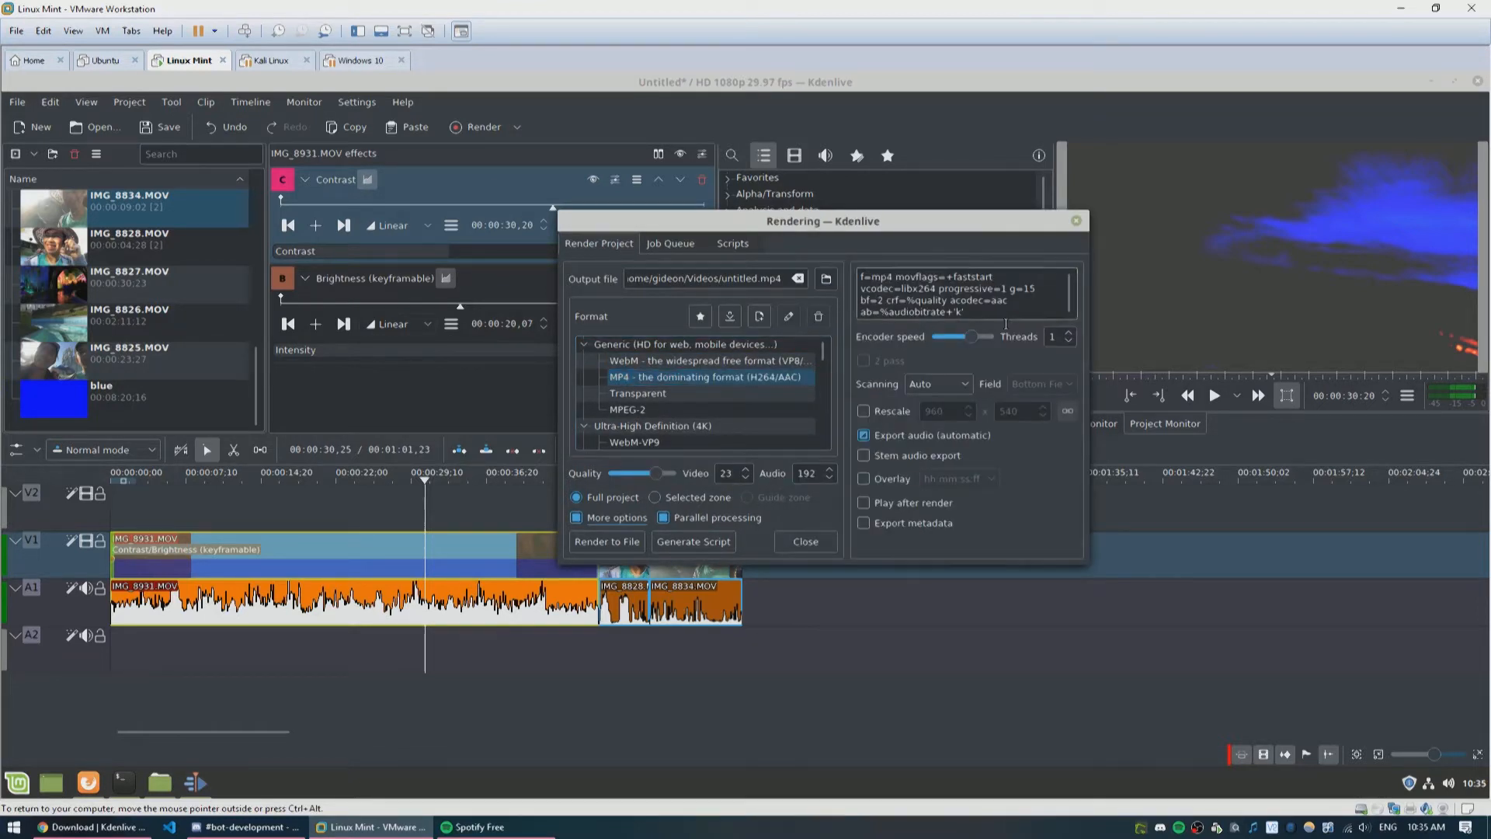
click(882, 412)
click(890, 437)
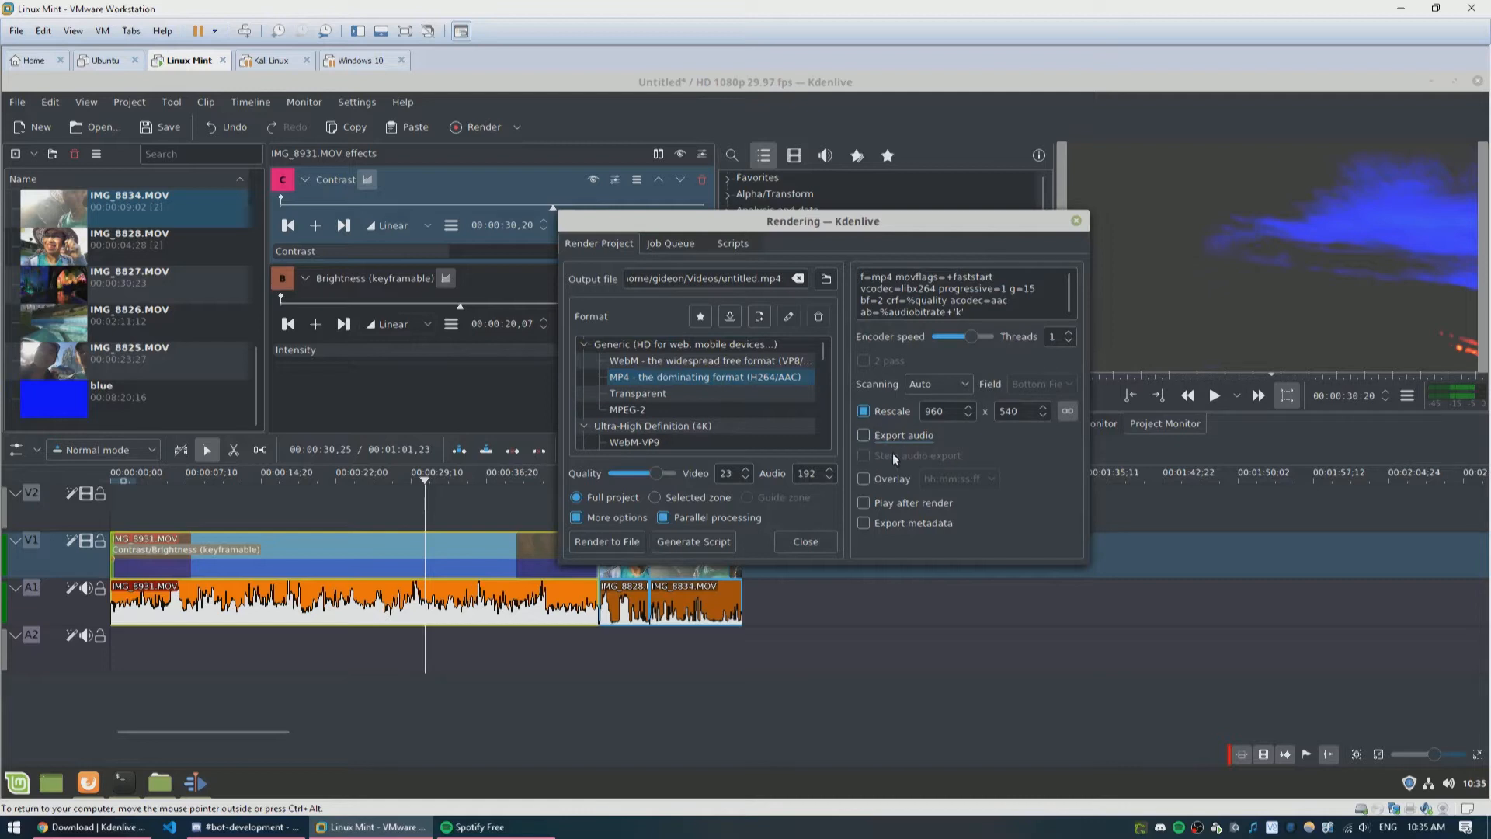
click(894, 436)
click(907, 479)
click(918, 501)
click(891, 483)
click(958, 475)
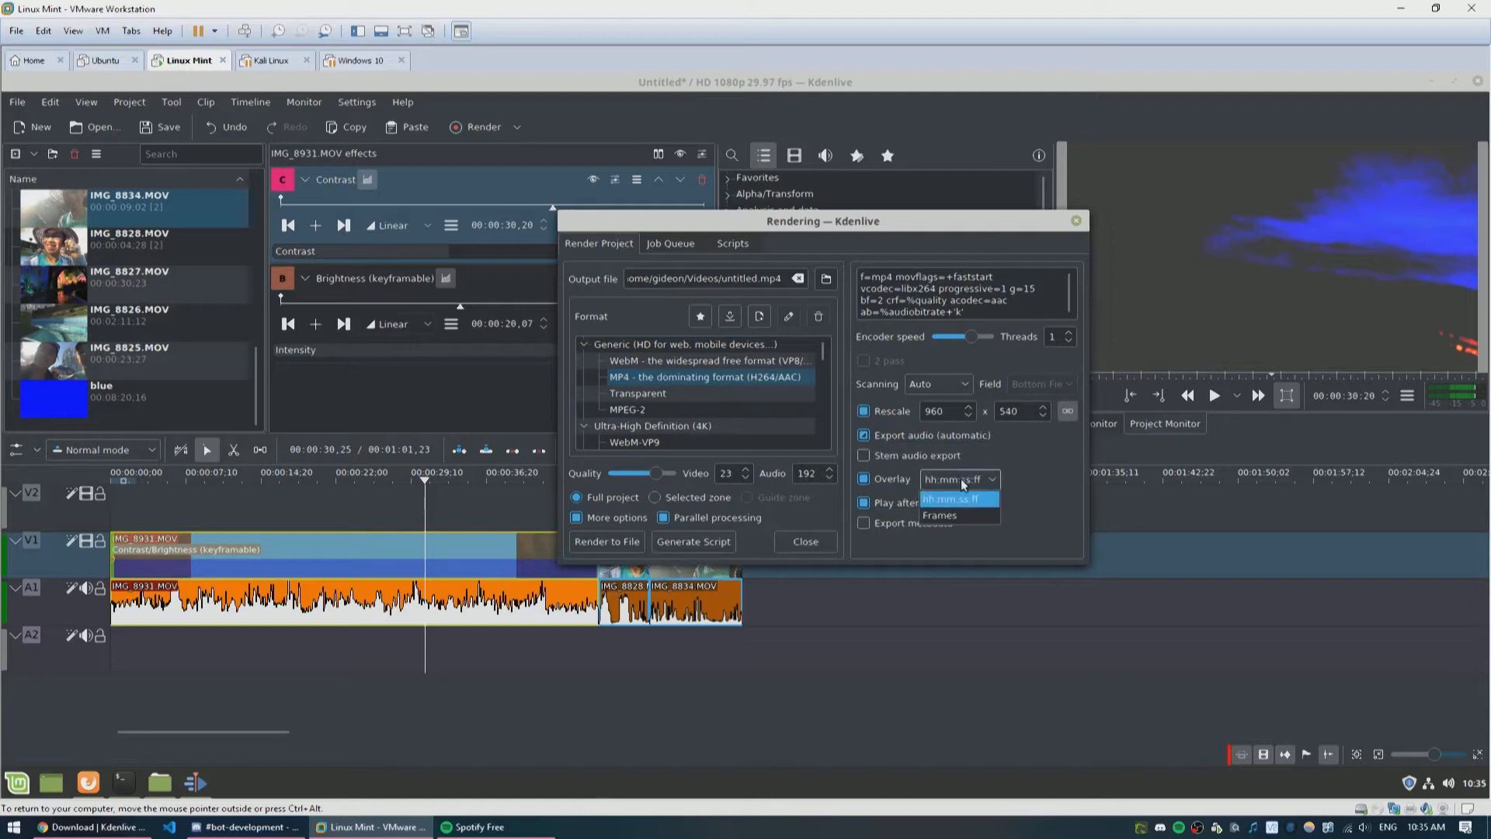
click(962, 516)
click(965, 482)
click(969, 500)
click(894, 478)
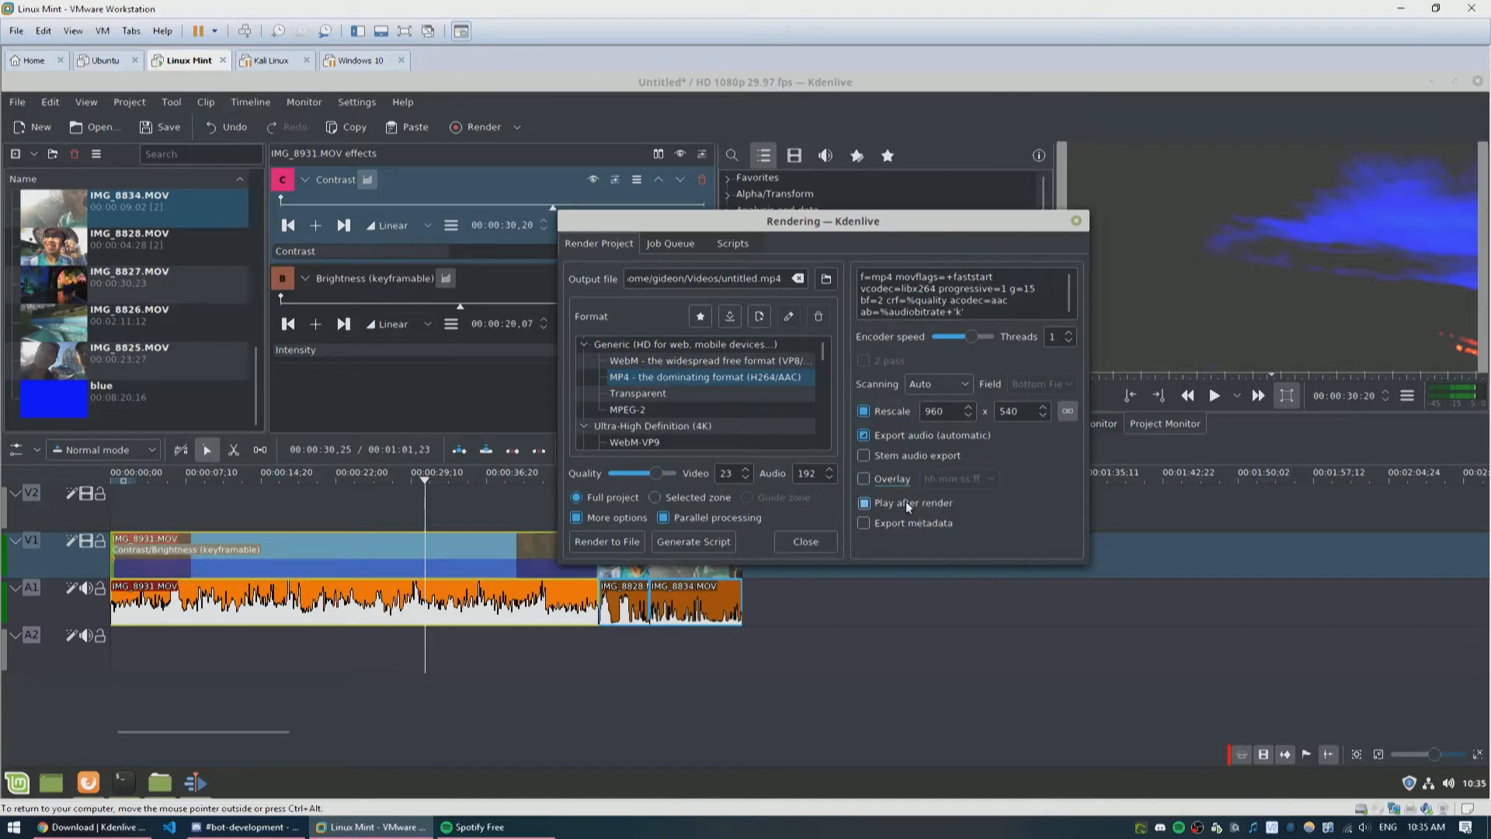
click(912, 525)
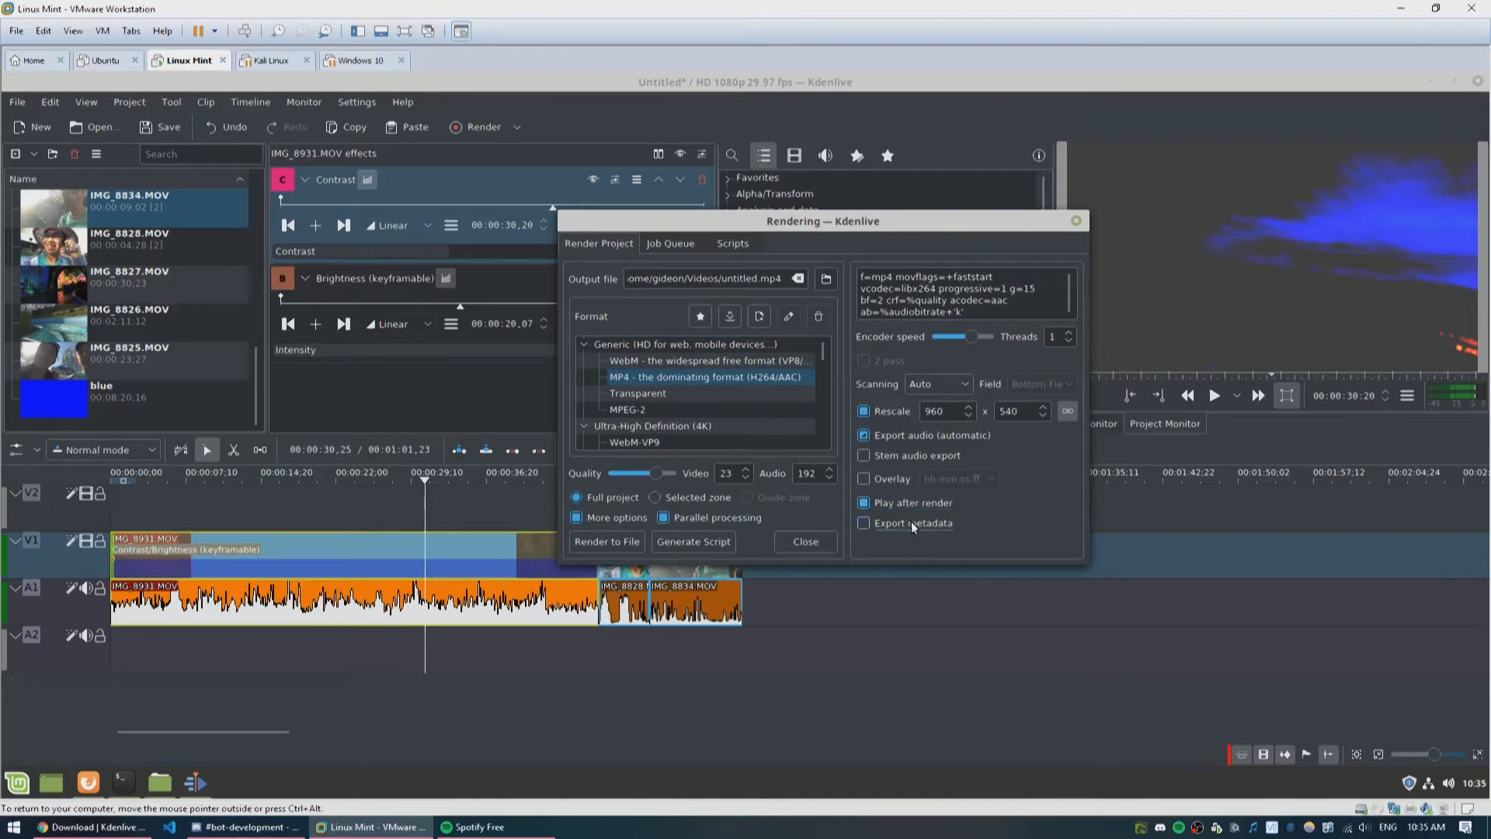
click(914, 457)
click(914, 457)
Step: Look through the Job Queue and Scripts tabs, then close the Rendering dialog
click(670, 244)
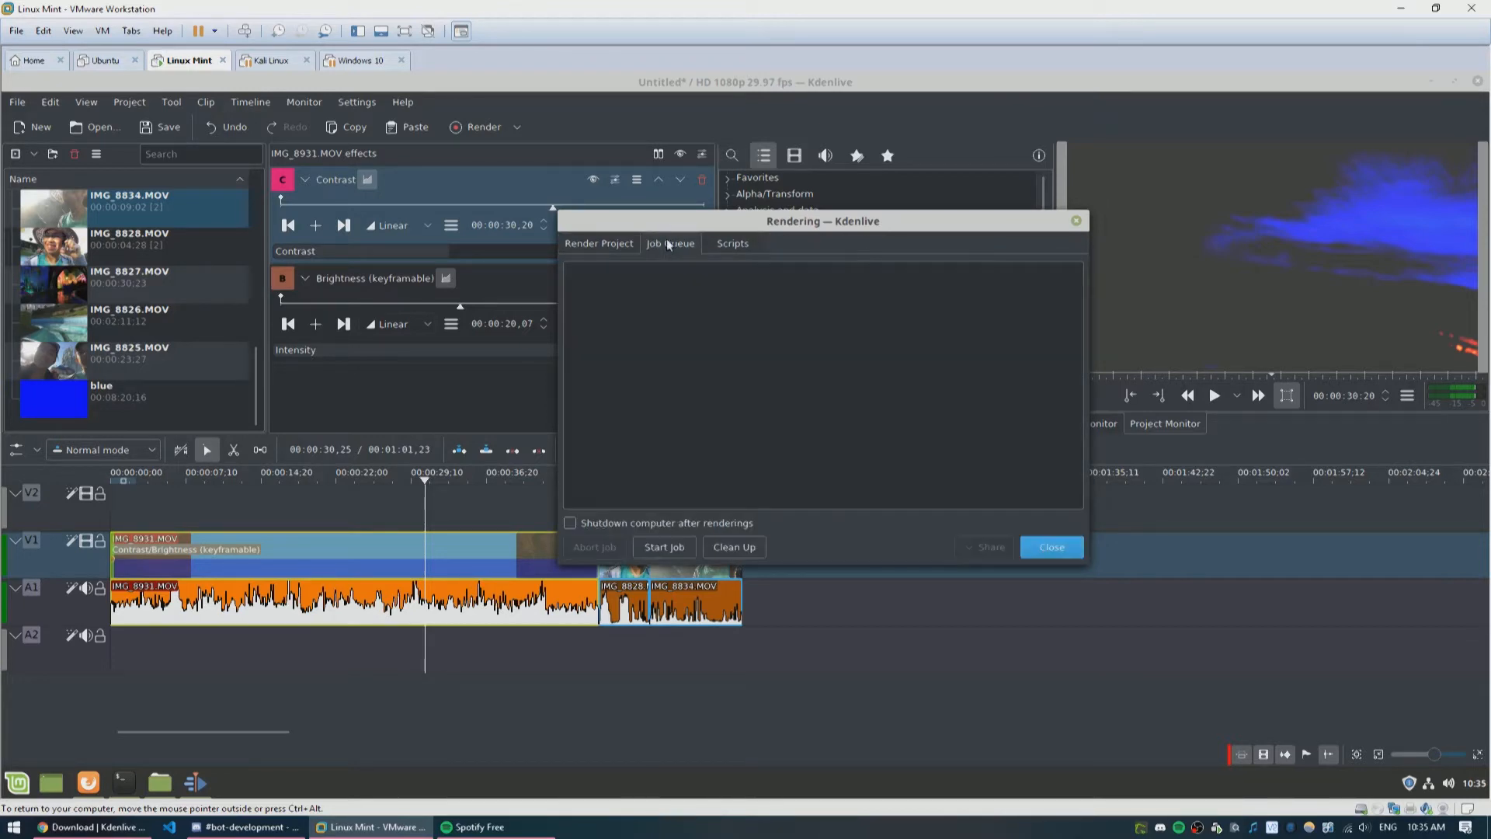
click(733, 243)
click(1075, 222)
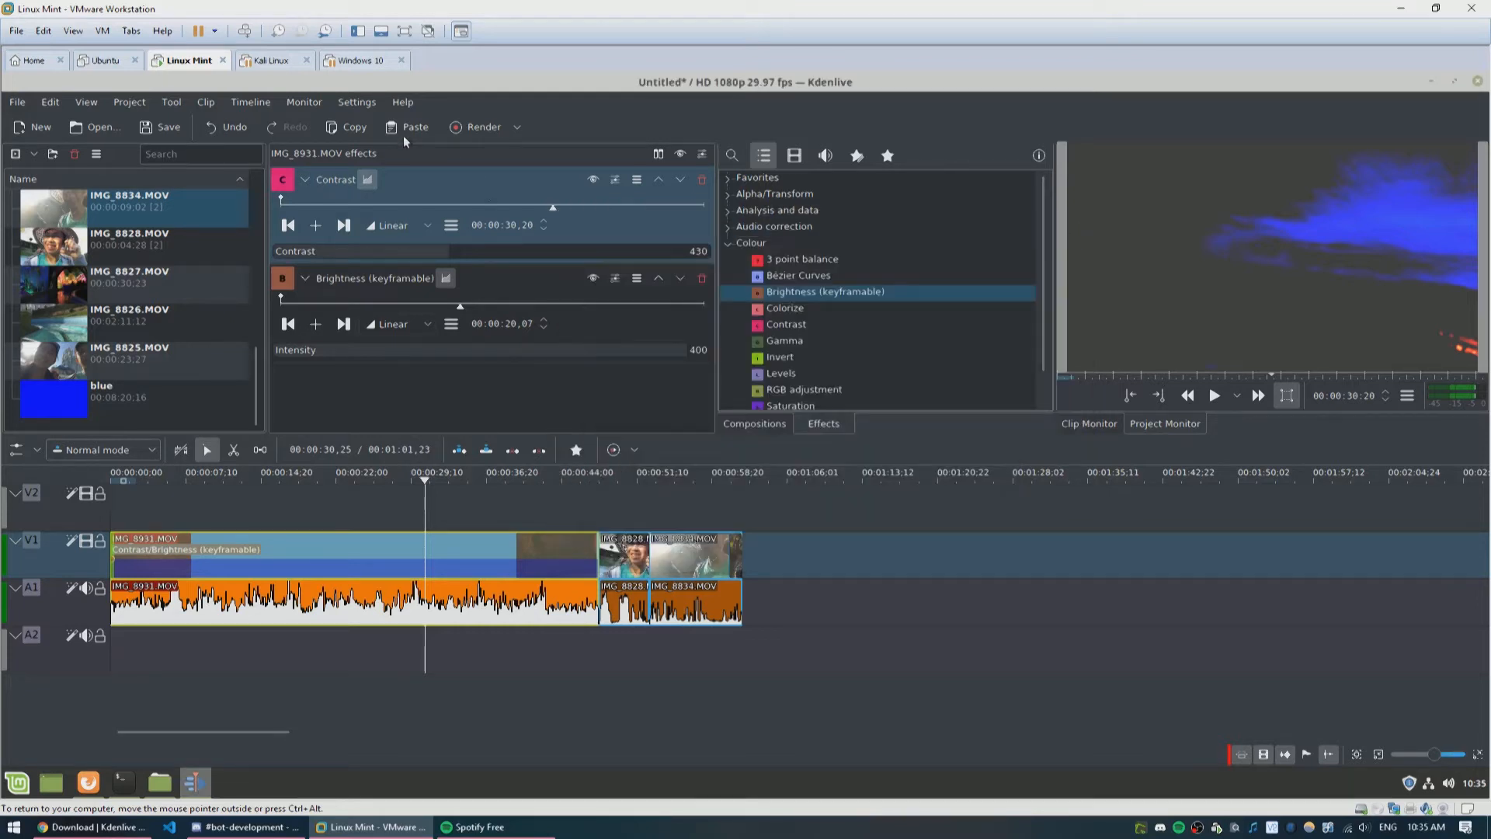
Step: Try the Breeze application style from the settings
click(342, 105)
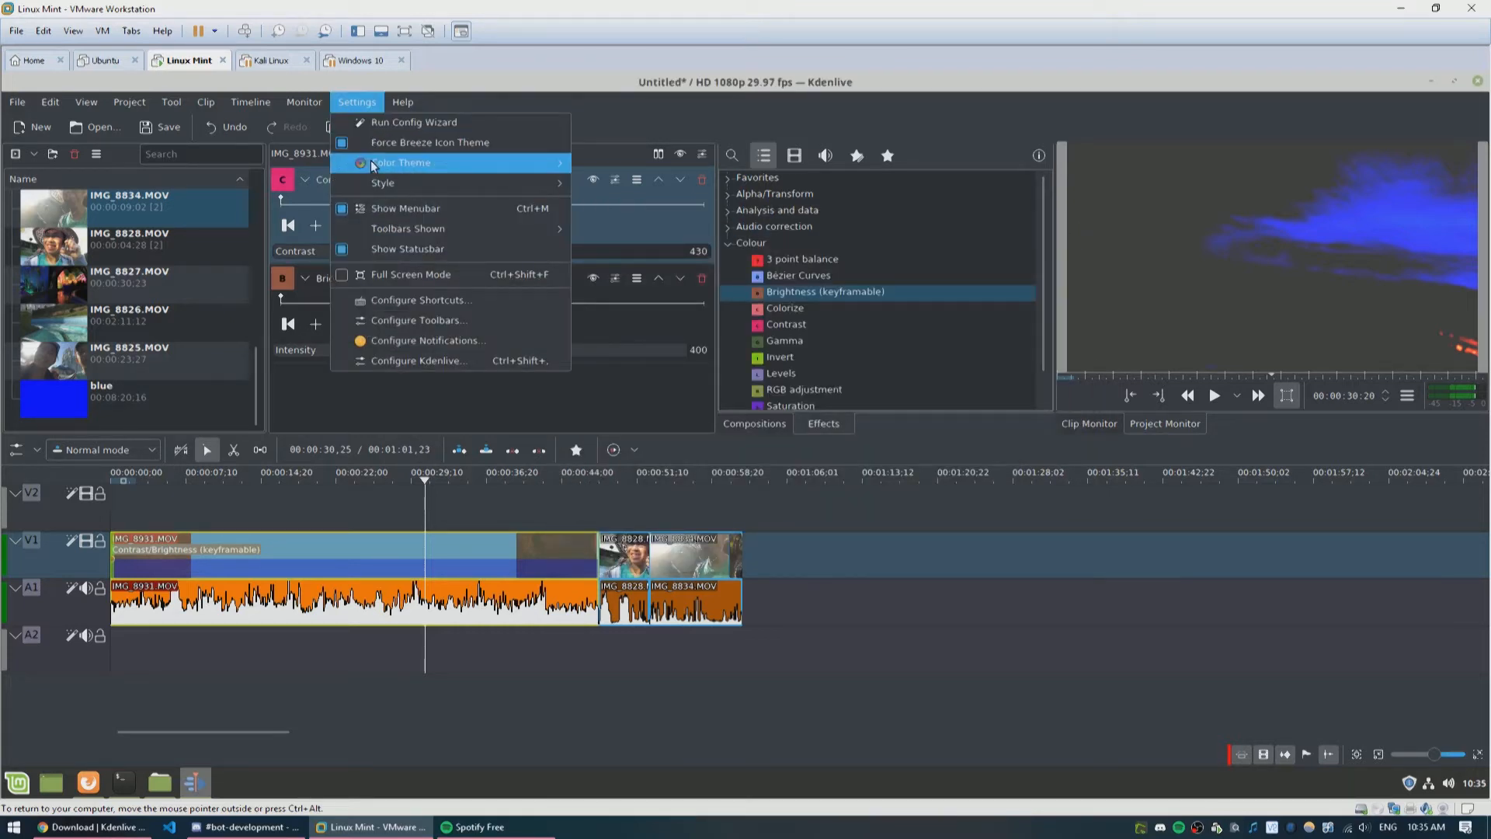
mouse_move(421, 164)
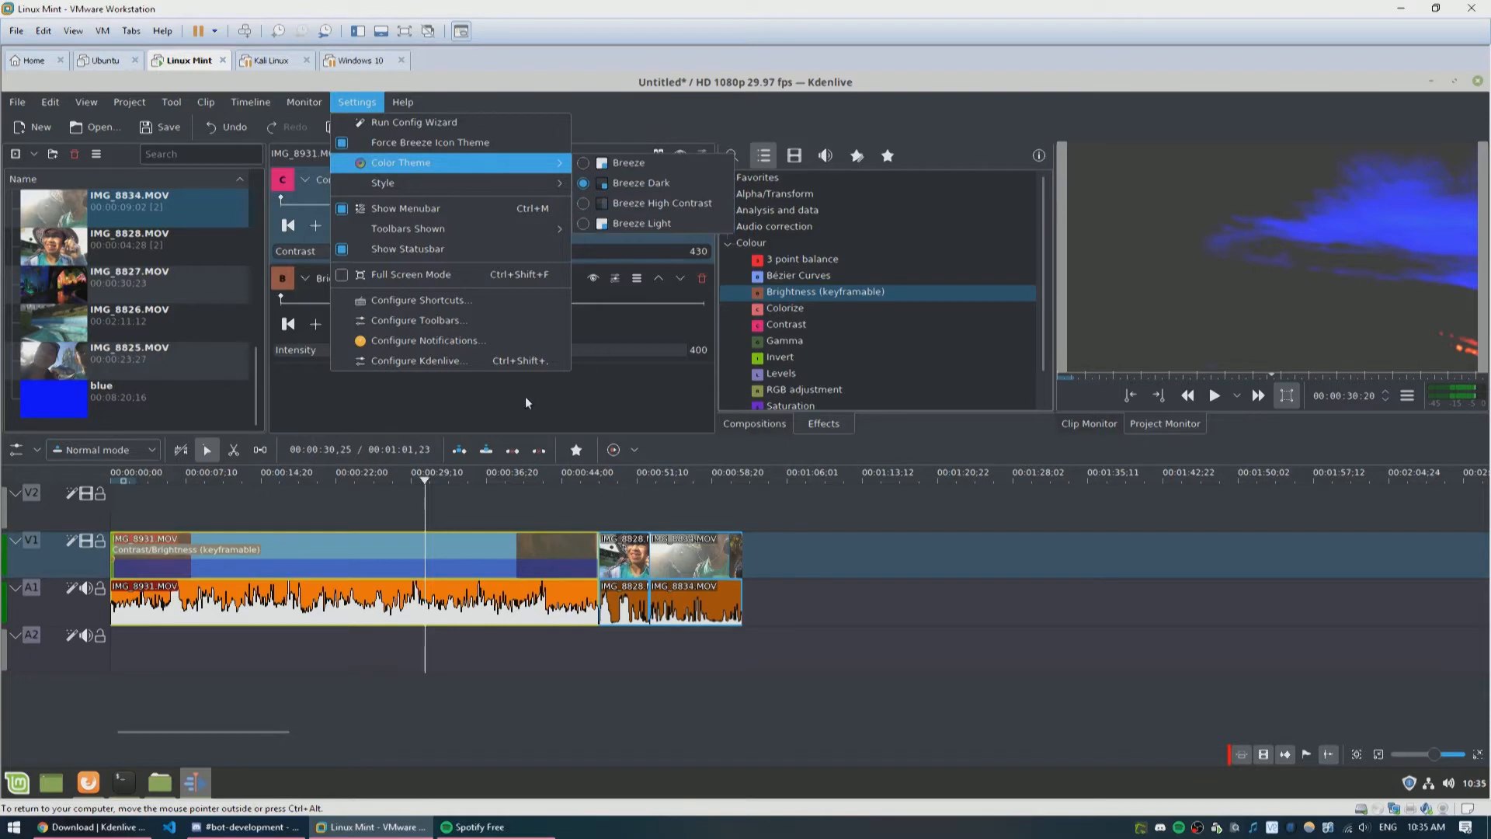
mouse_move(535, 185)
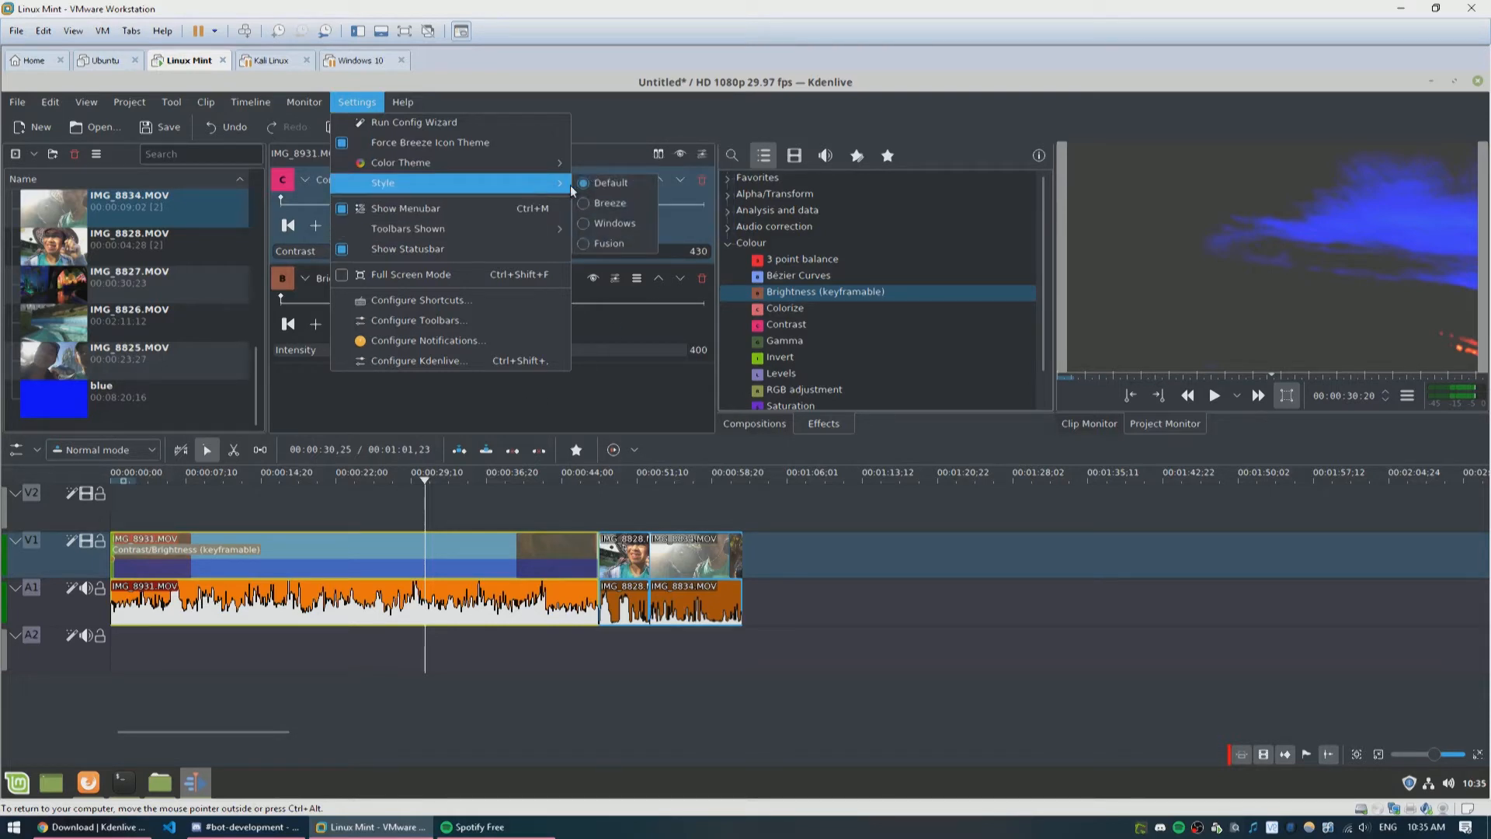
click(607, 204)
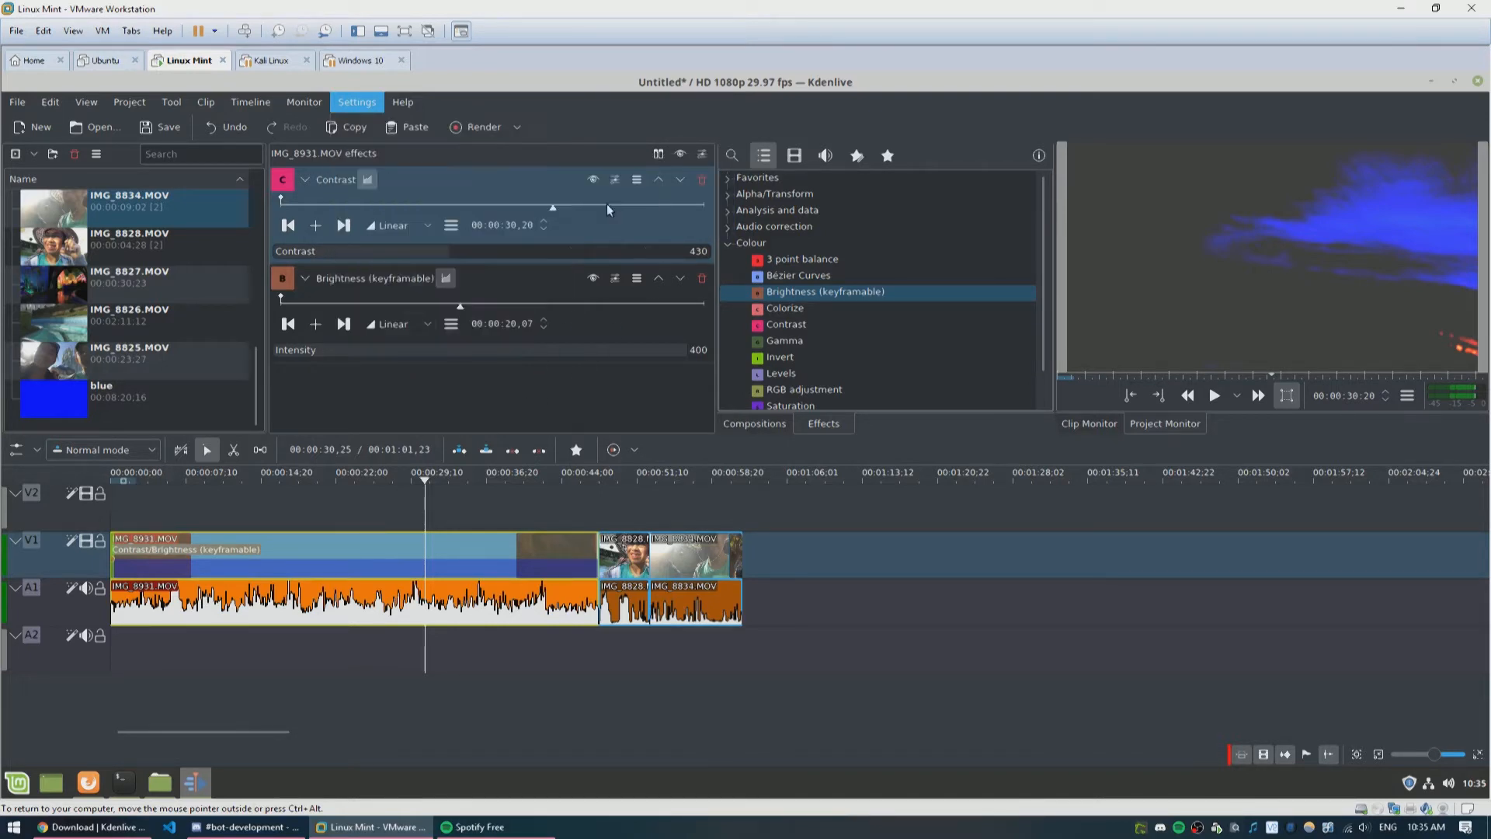
click(352, 109)
mouse_move(513, 226)
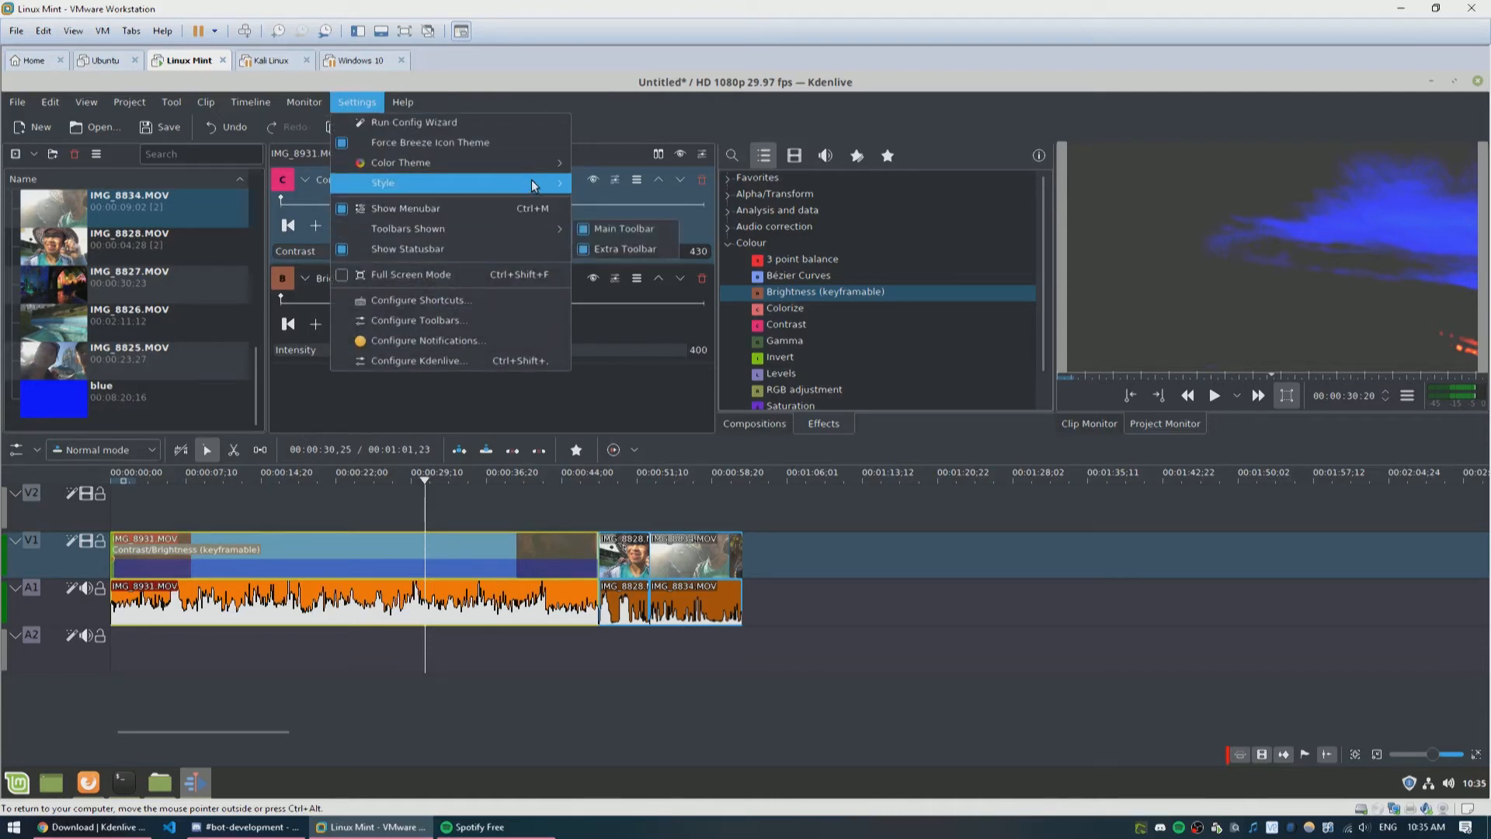
click(630, 220)
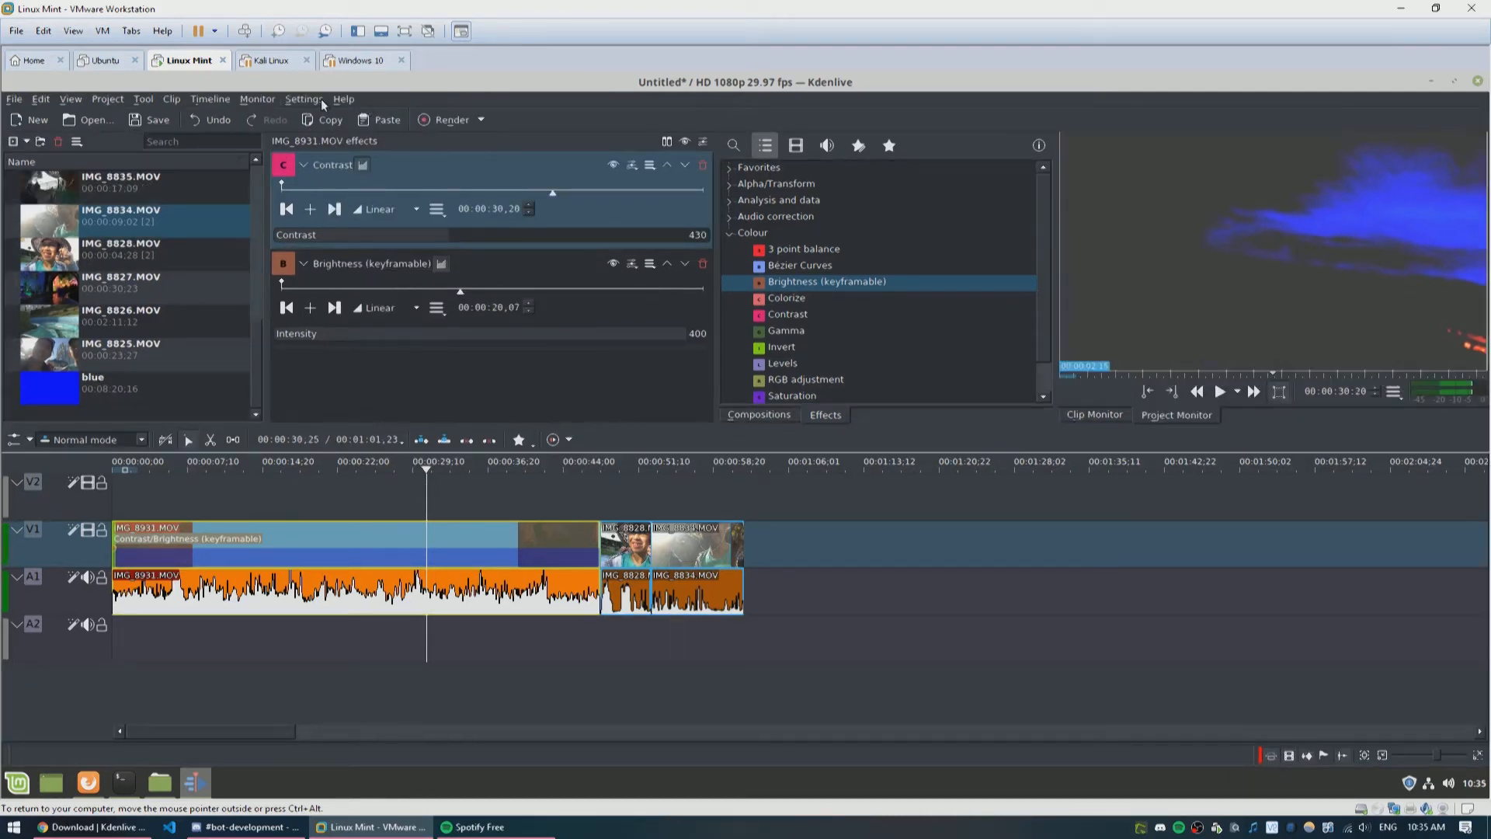
Step: Set the application style to Fusion
click(319, 100)
mouse_move(451, 169)
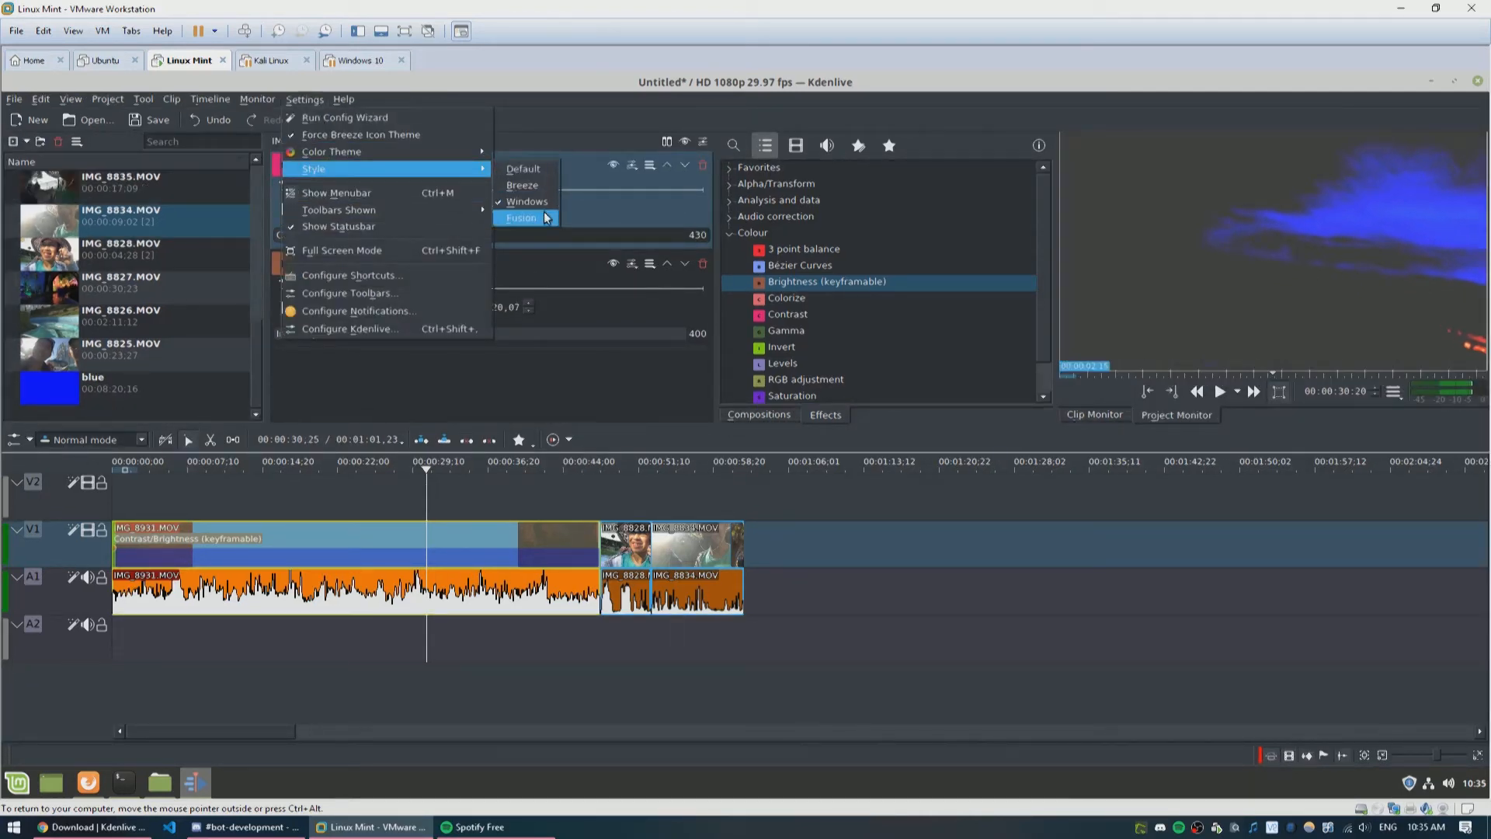
click(525, 209)
click(282, 101)
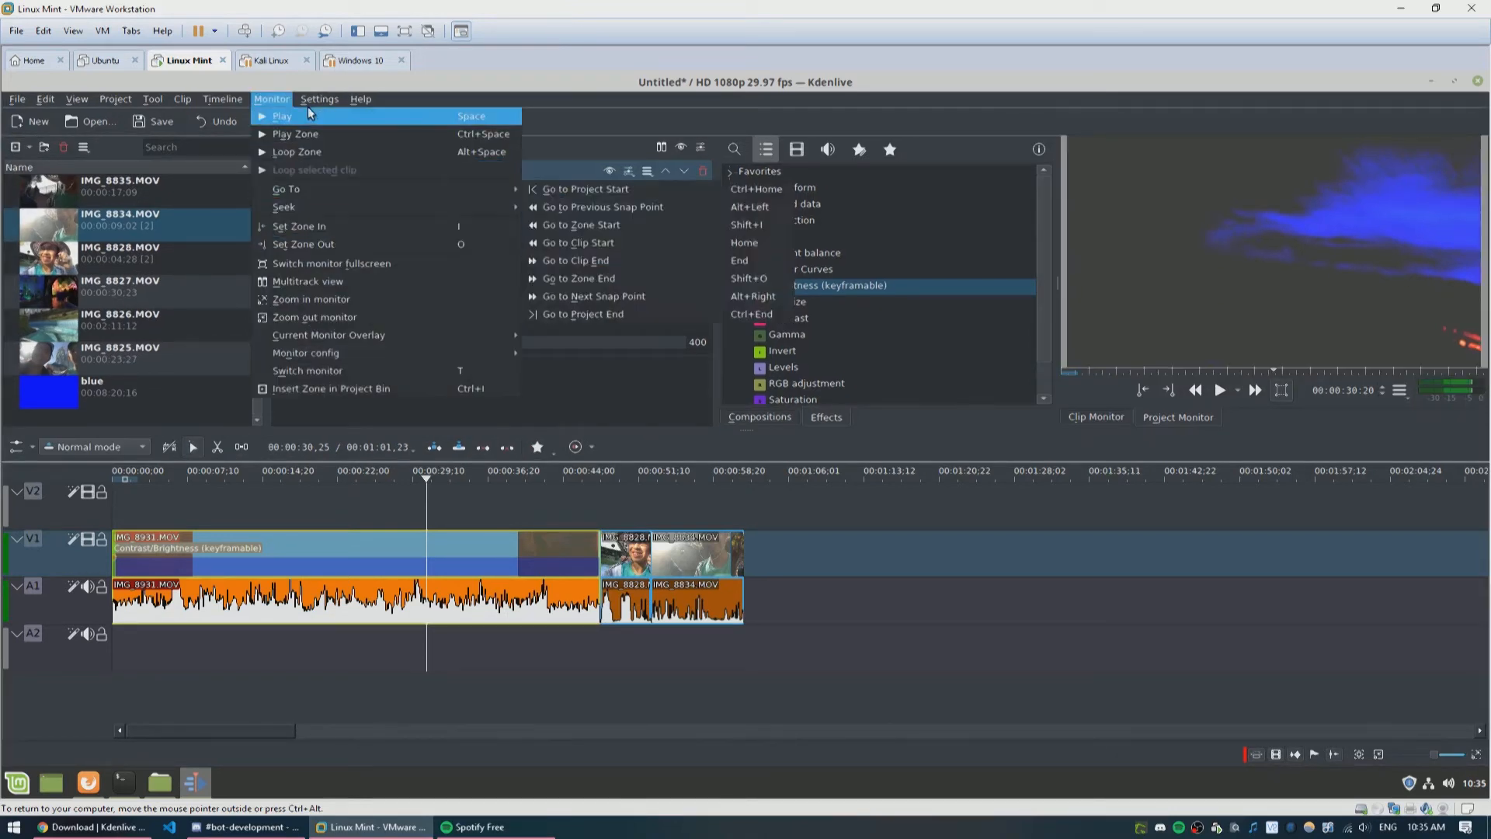
mouse_move(477, 167)
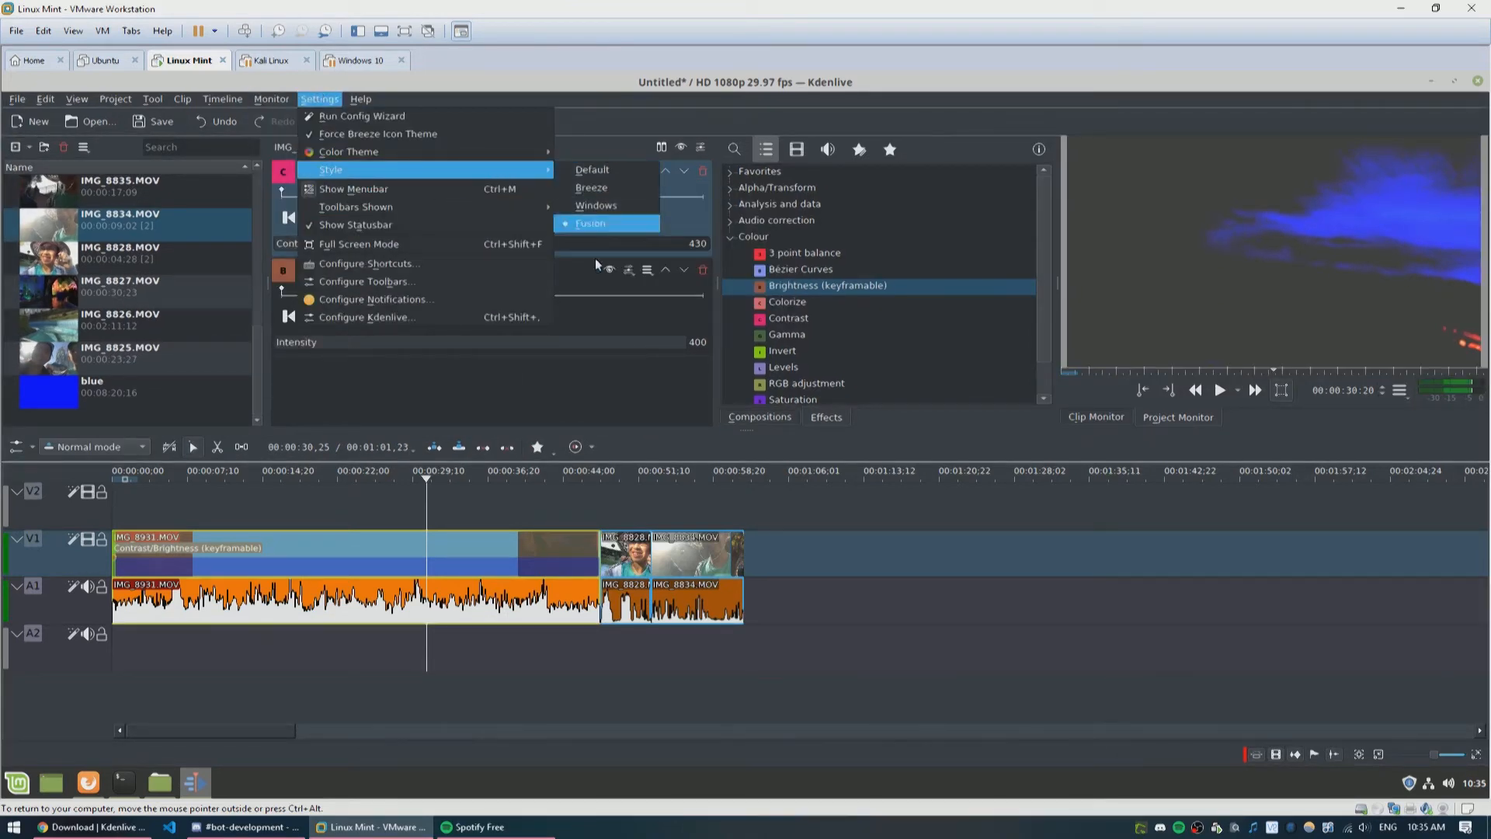
click(592, 221)
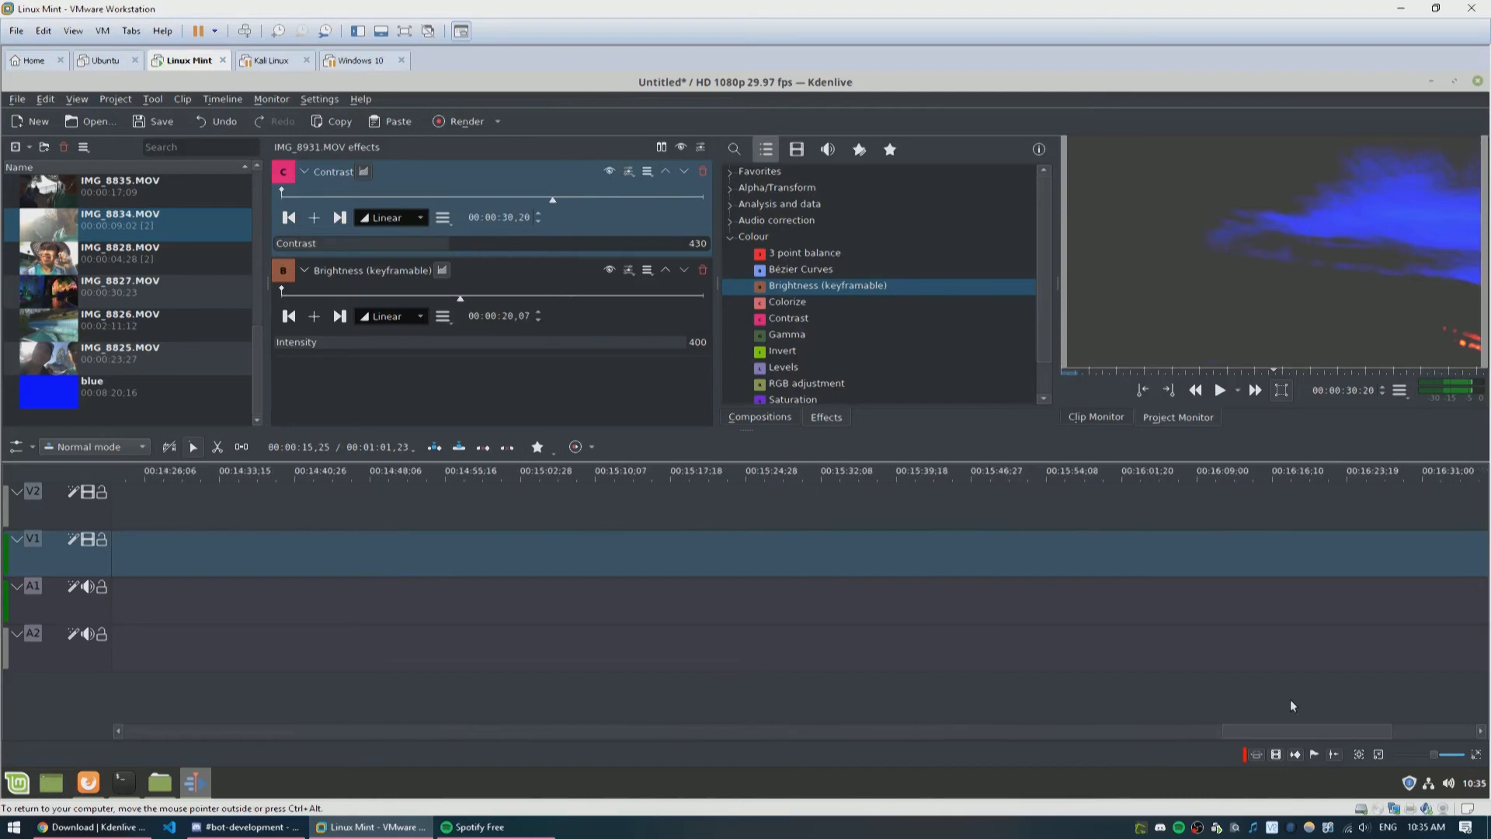